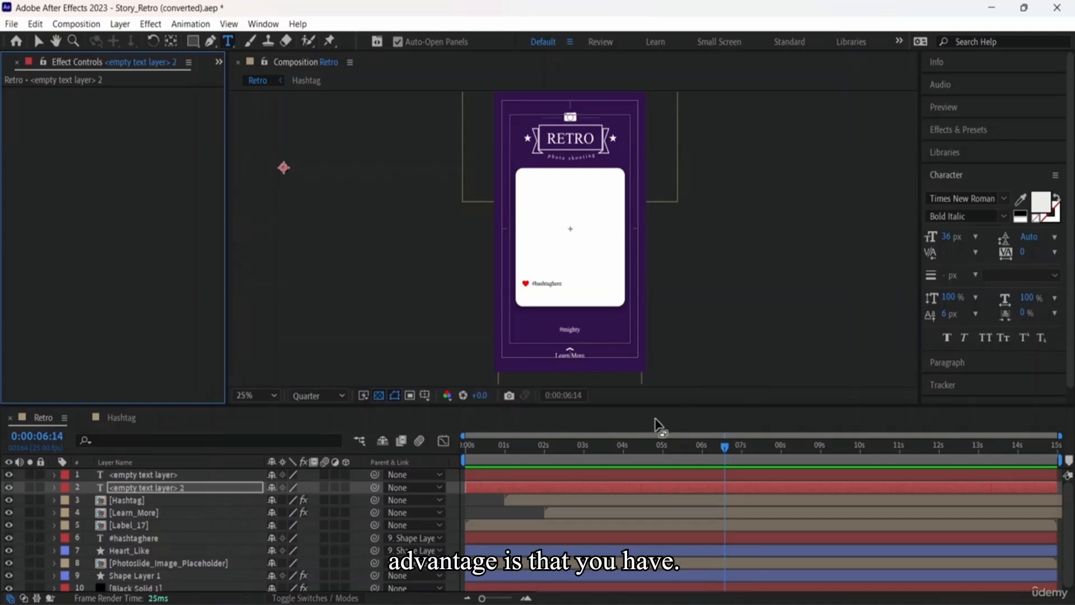
Enlarge the Composition panel by shrinking the timeline's height, and try zooming the preview in and back out
{"action": "left_click_drag", "start_coordinate": [628, 442], "coordinate": [640, 508]}
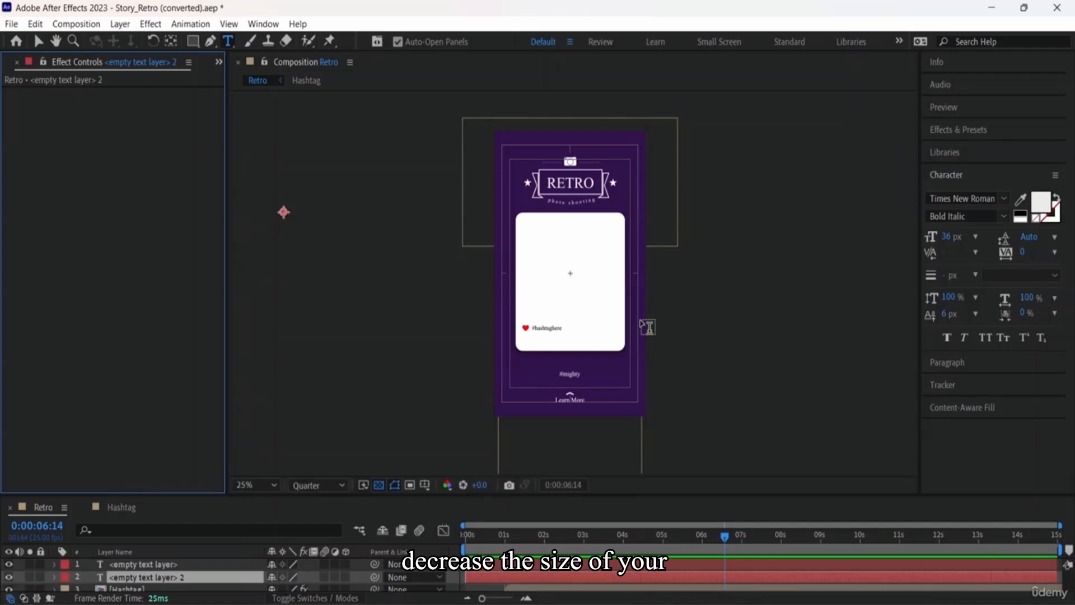
{"action": "key", "text": "period"}
{"action": "key", "text": "comma"}
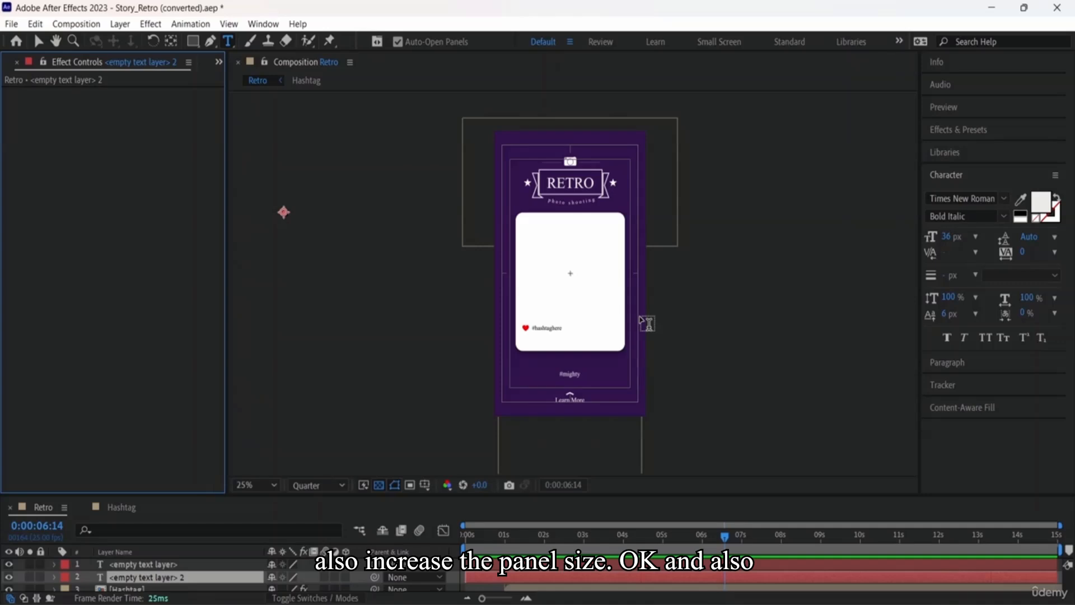
{"action": "key", "text": "period"}
{"action": "key", "text": "comma"}
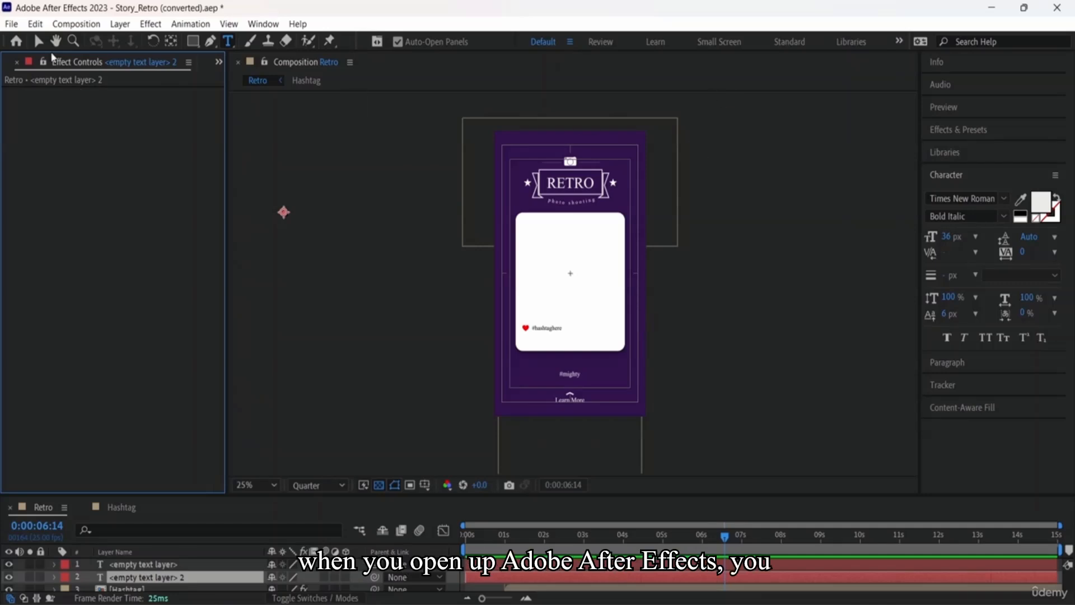
{"action": "left_click", "coordinate": [12, 24]}
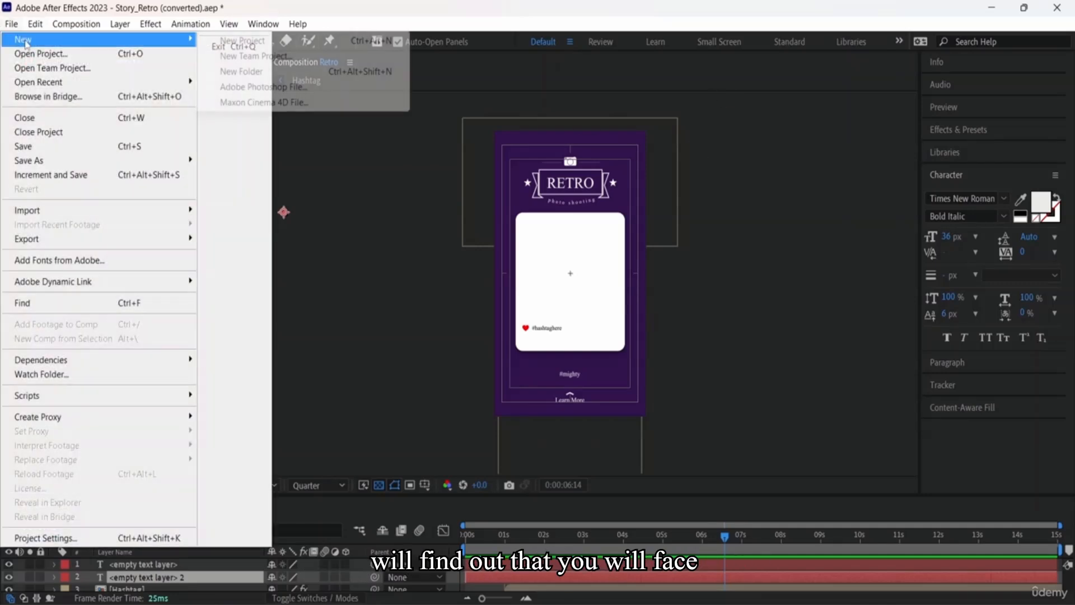
{"action": "left_click", "coordinate": [323, 136]}
{"action": "left_click", "coordinate": [323, 136]}
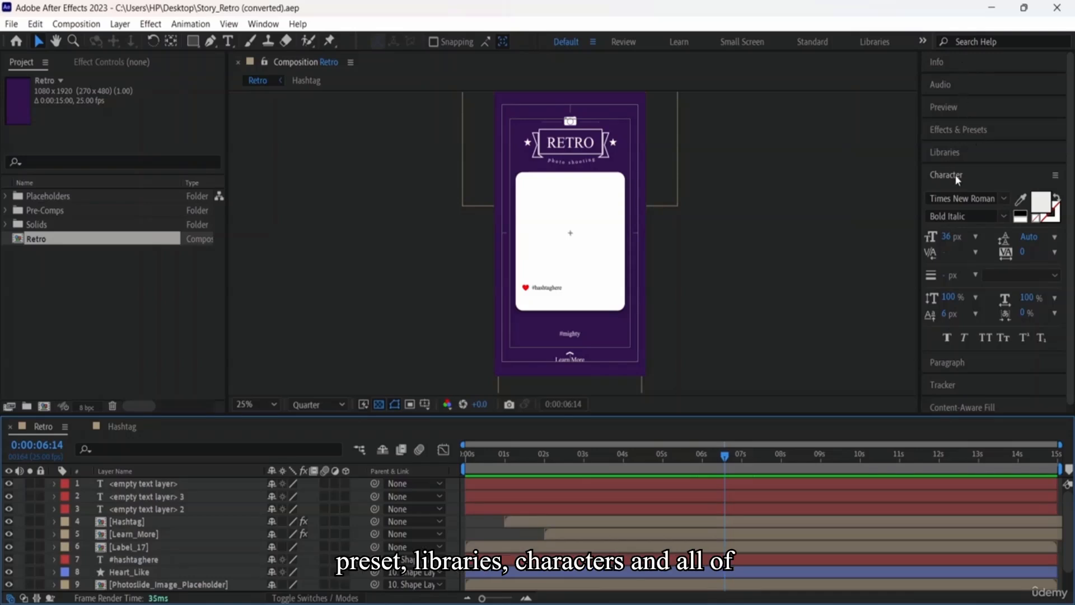
Examine the order of the layers stacked in the Retro composition's timeline, from the empty text layers down to Black Solid 1
{"action": "scroll", "coordinate": [955, 174], "scroll_direction": "down", "scroll_amount": 1}
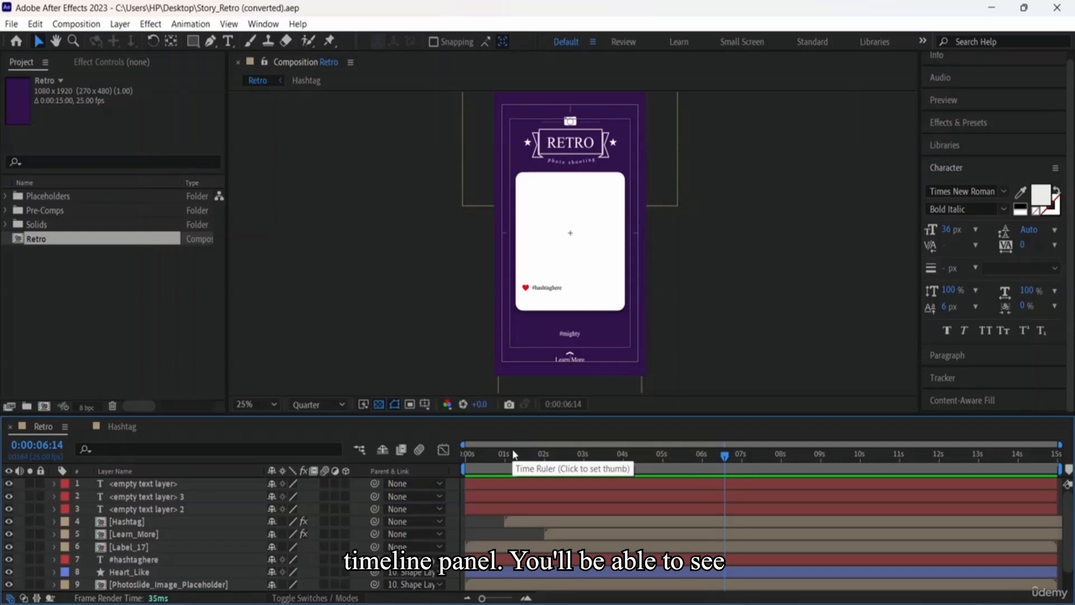
{"action": "scroll", "coordinate": [556, 493], "scroll_direction": "down", "scroll_amount": 2}
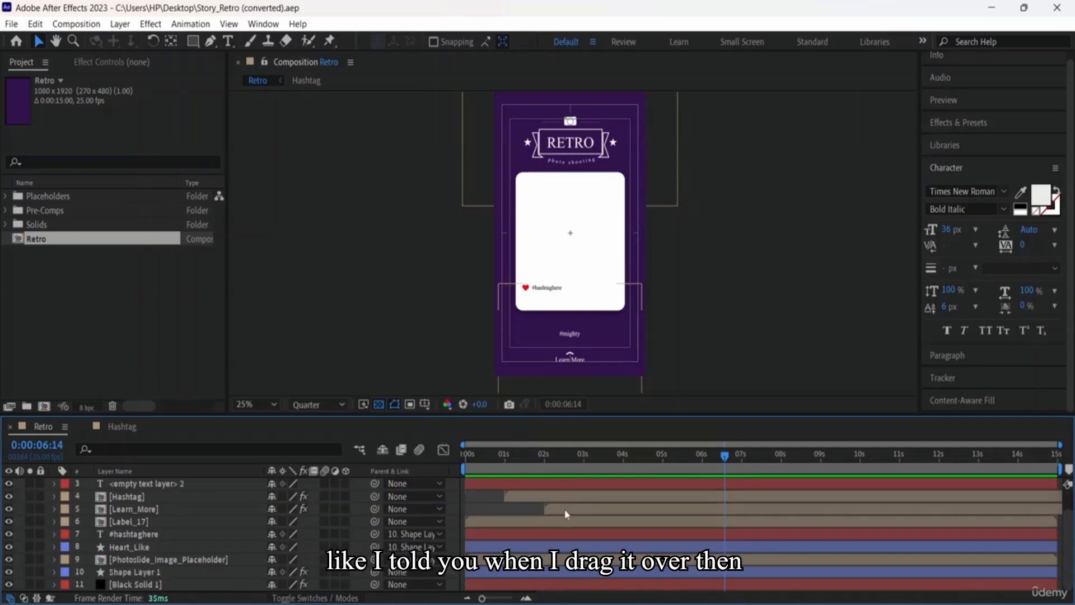
{"action": "scroll", "coordinate": [564, 509], "scroll_direction": "up", "scroll_amount": 2}
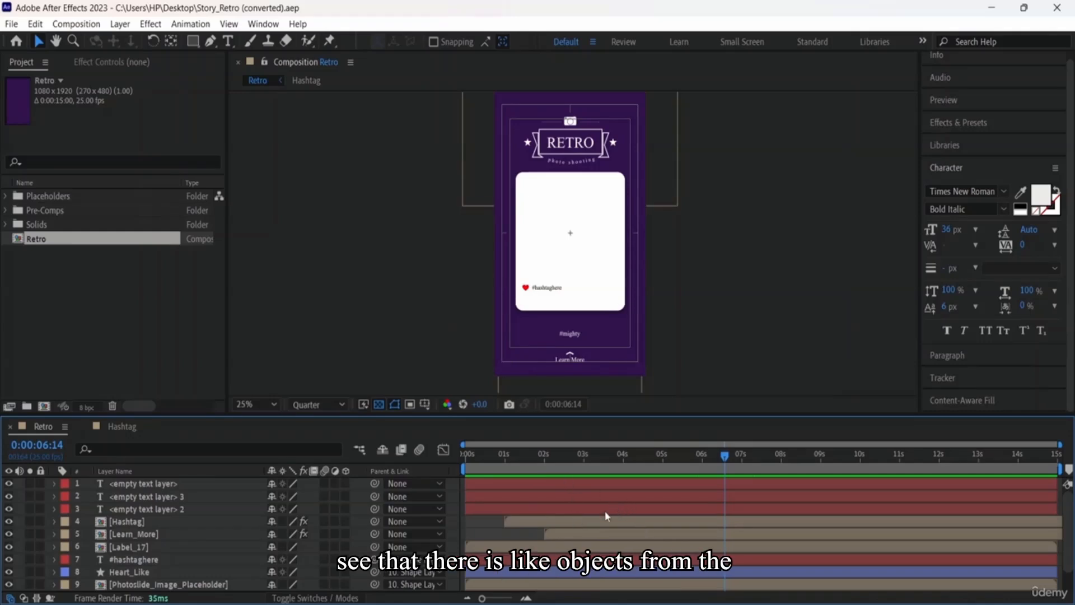
{"action": "scroll", "coordinate": [604, 510], "scroll_direction": "down", "scroll_amount": 2}
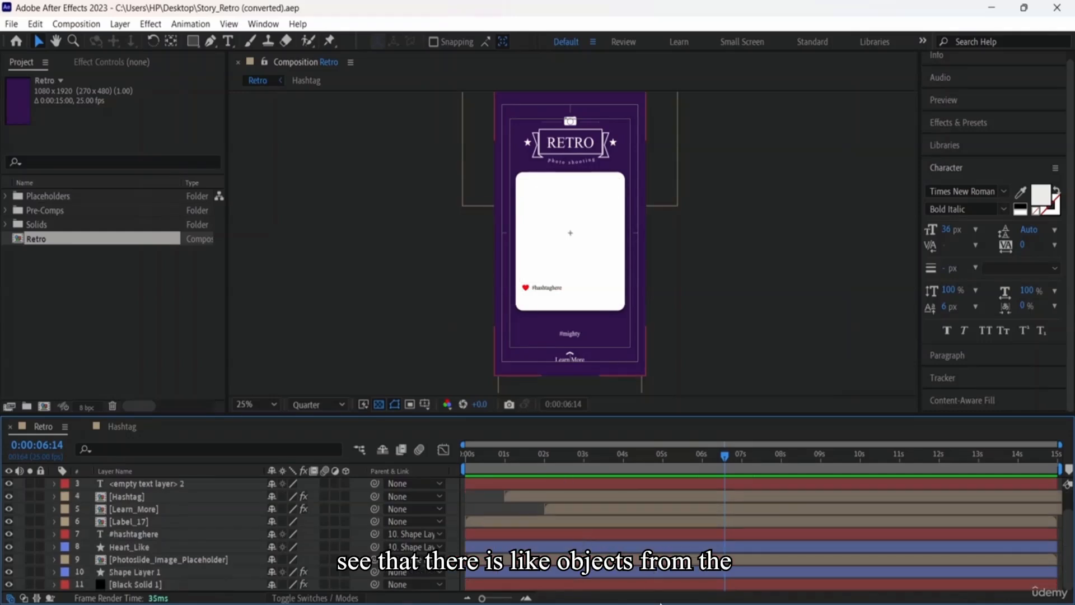
{"action": "scroll", "coordinate": [625, 514], "scroll_direction": "up", "scroll_amount": 2}
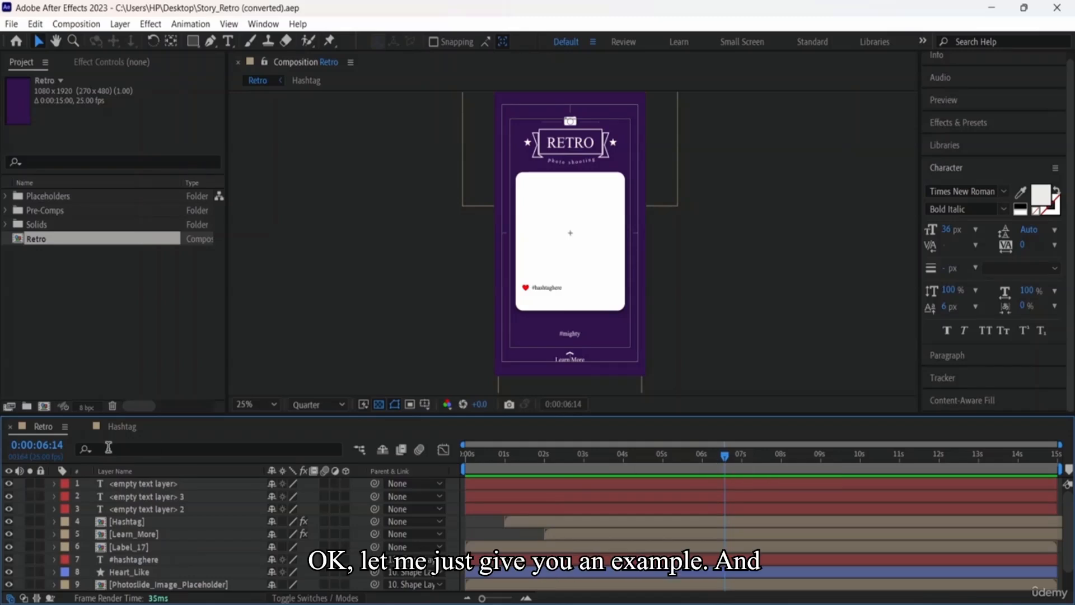
{"action": "scroll", "coordinate": [440, 552], "scroll_direction": "down", "scroll_amount": 2}
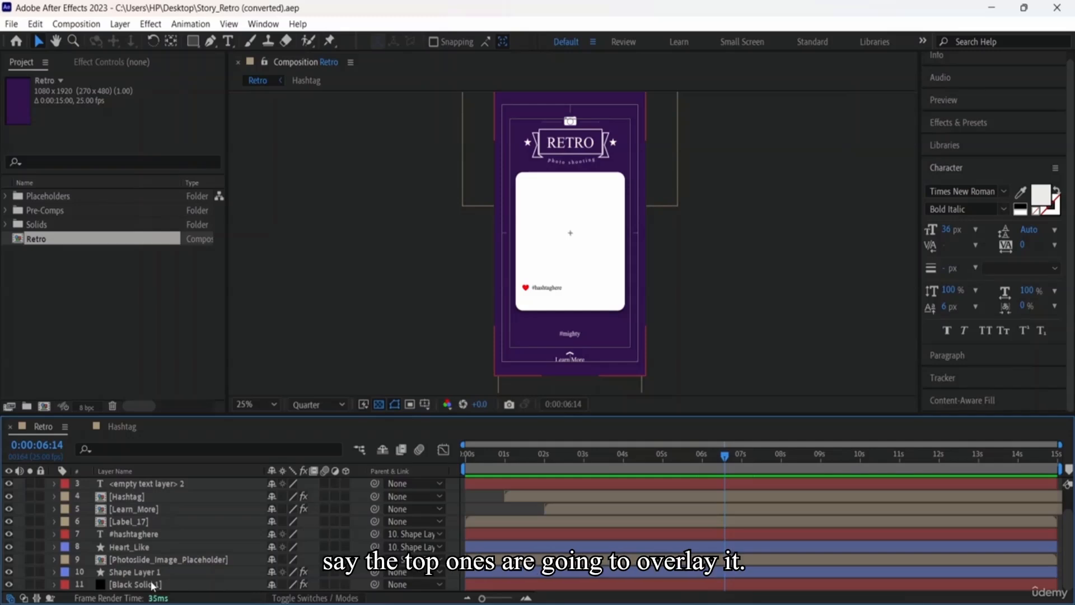
{"action": "scroll", "coordinate": [597, 536], "scroll_direction": "up", "scroll_amount": 1}
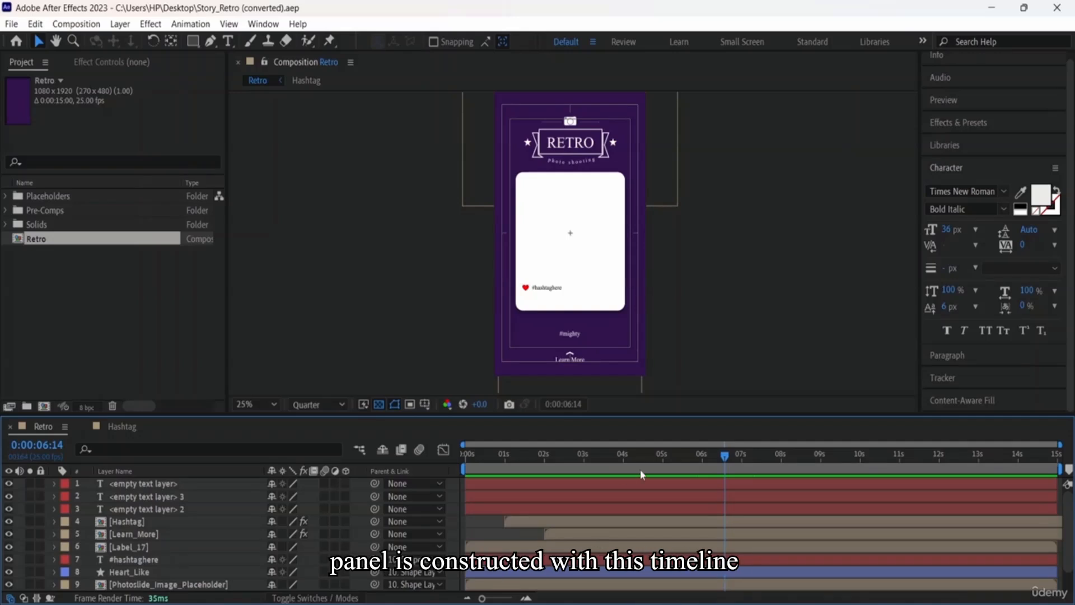
Scrub the Retro composition's current time back to its start, then set it to 0:00:03:23
{"action": "left_click_drag", "start_coordinate": [725, 459], "coordinate": [417, 435]}
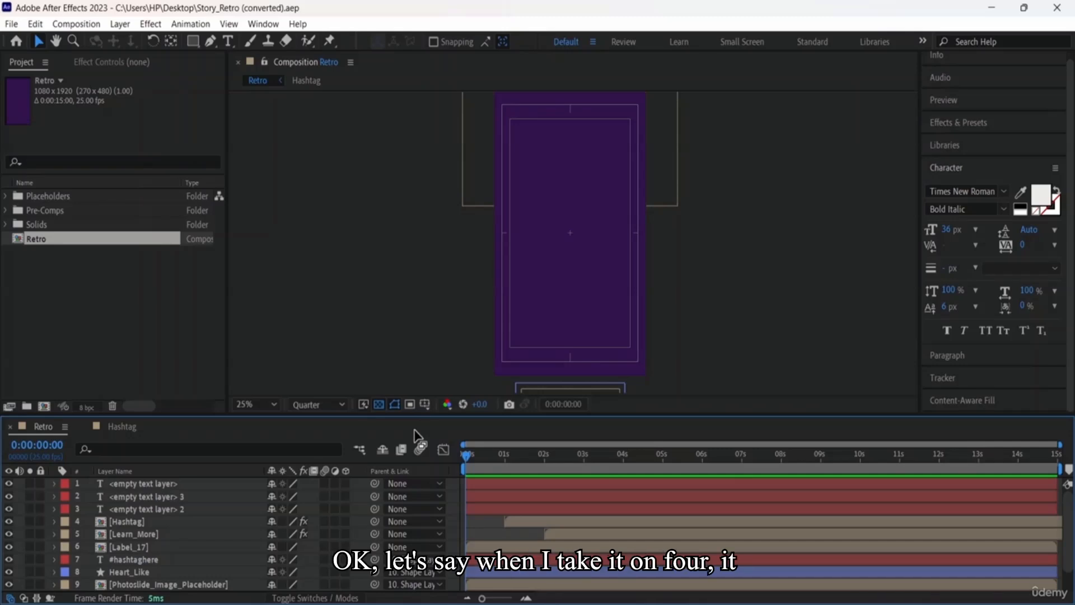
{"action": "left_click", "coordinate": [624, 458]}
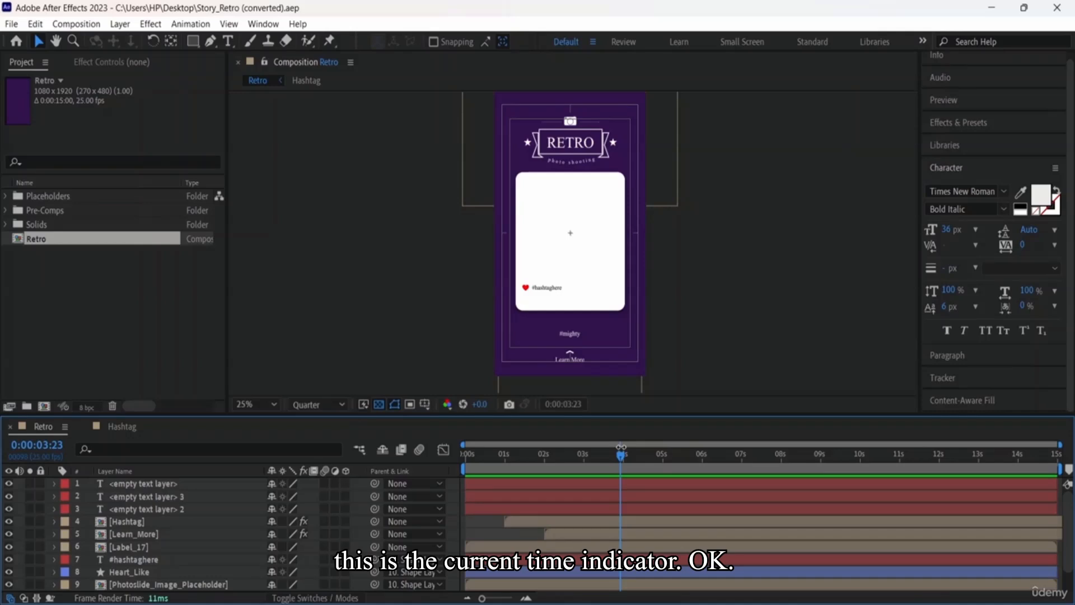
Scale the white card, Shape Layer 1, down slightly in the composition
{"action": "scroll", "coordinate": [172, 525], "scroll_direction": "down", "scroll_amount": 1}
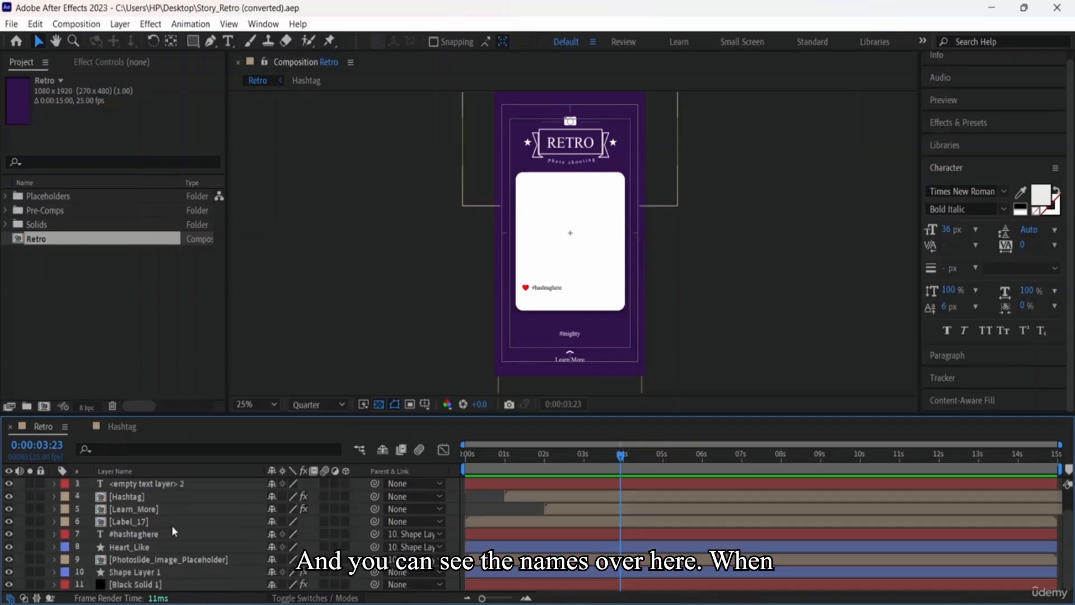
{"action": "left_click", "coordinate": [140, 572]}
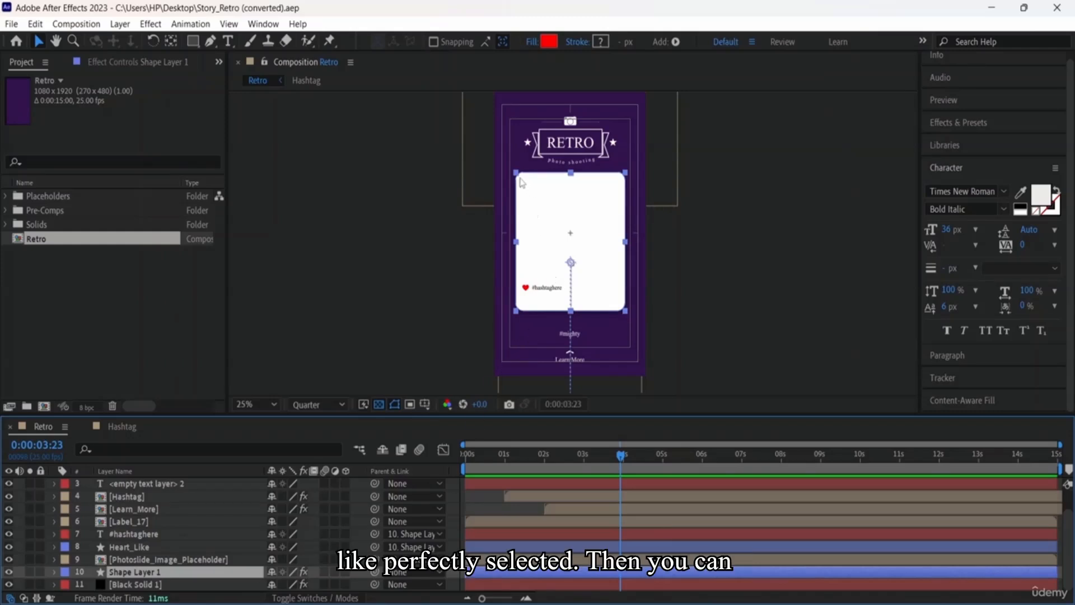
{"action": "left_click_drag", "start_coordinate": [522, 182], "coordinate": [520, 183]}
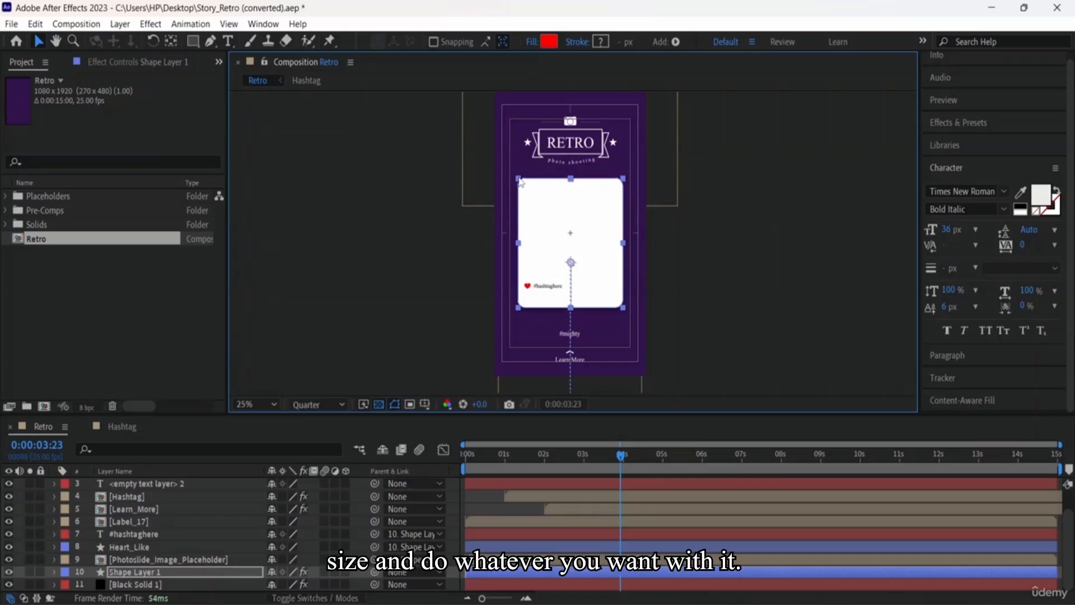
Select the Photoslide_Image_Placeholder layer and the #hashtaghere text layer in turn to locate them in the composition
{"action": "left_click", "coordinate": [168, 559]}
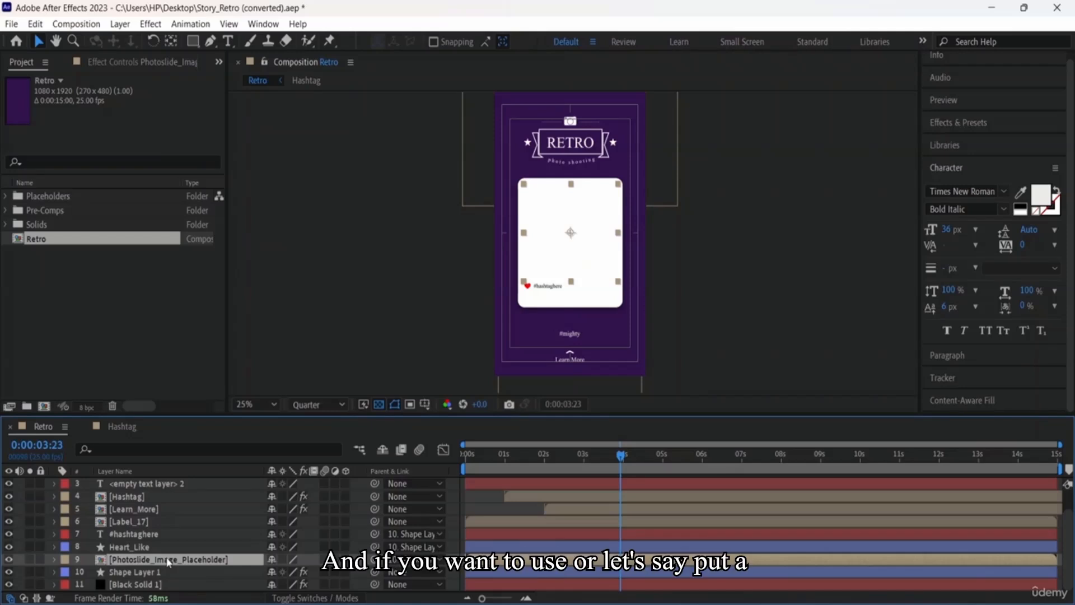
{"action": "left_click", "coordinate": [572, 234]}
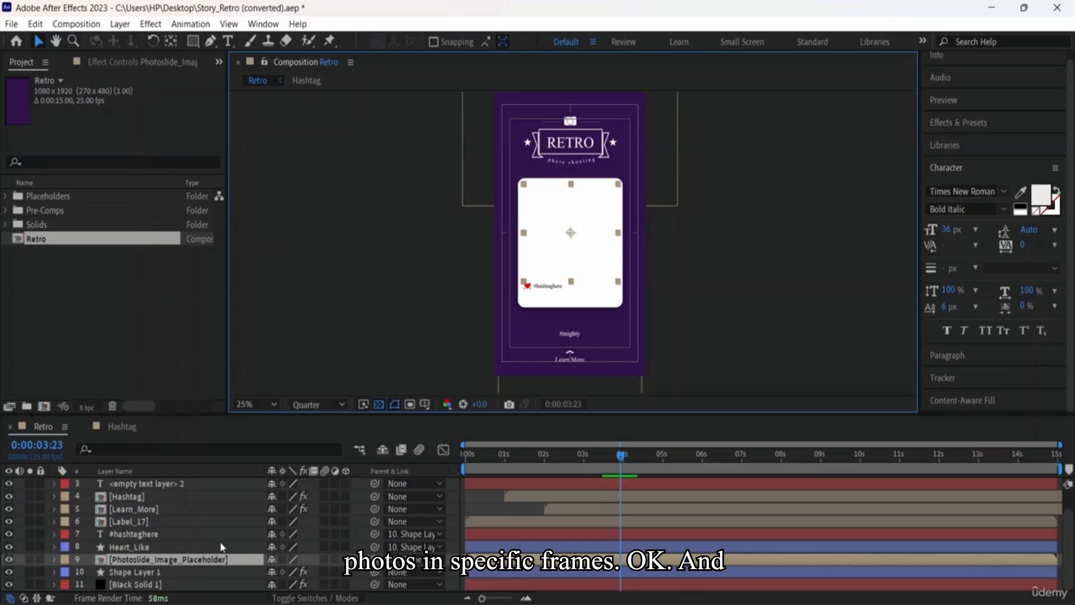
{"action": "left_click", "coordinate": [139, 535]}
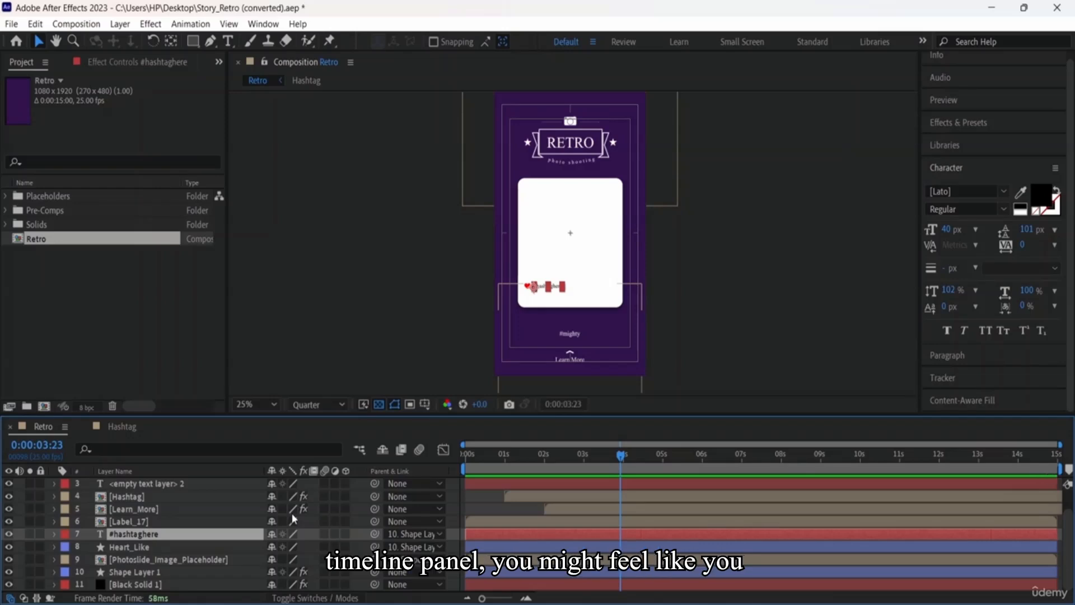
Look inside the Label_17 nested composition and return to the Retro composition
{"action": "double_click", "coordinate": [593, 519]}
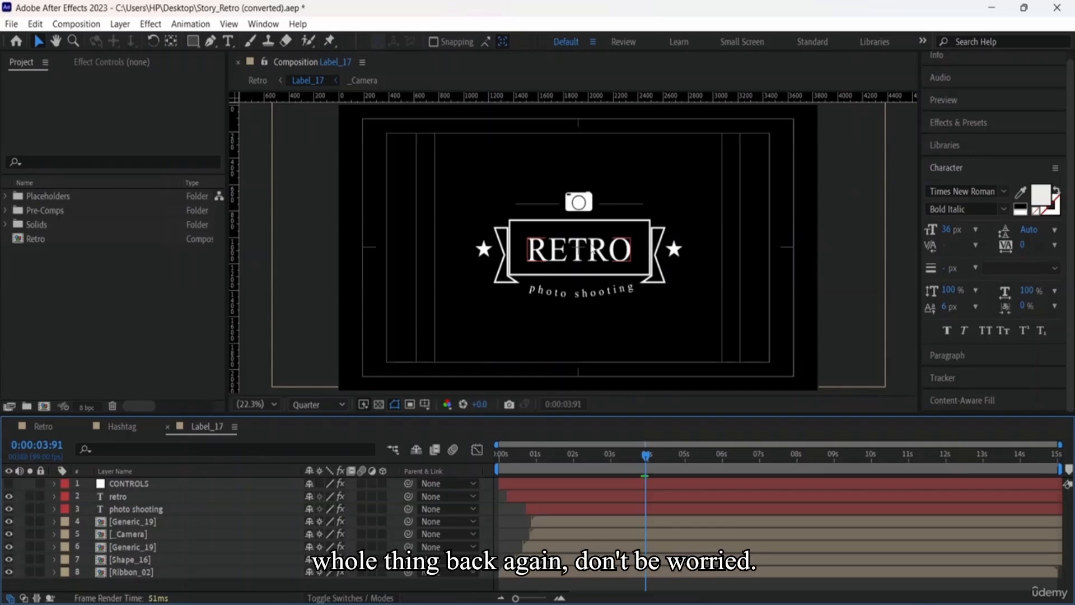
{"action": "left_click", "coordinate": [263, 80]}
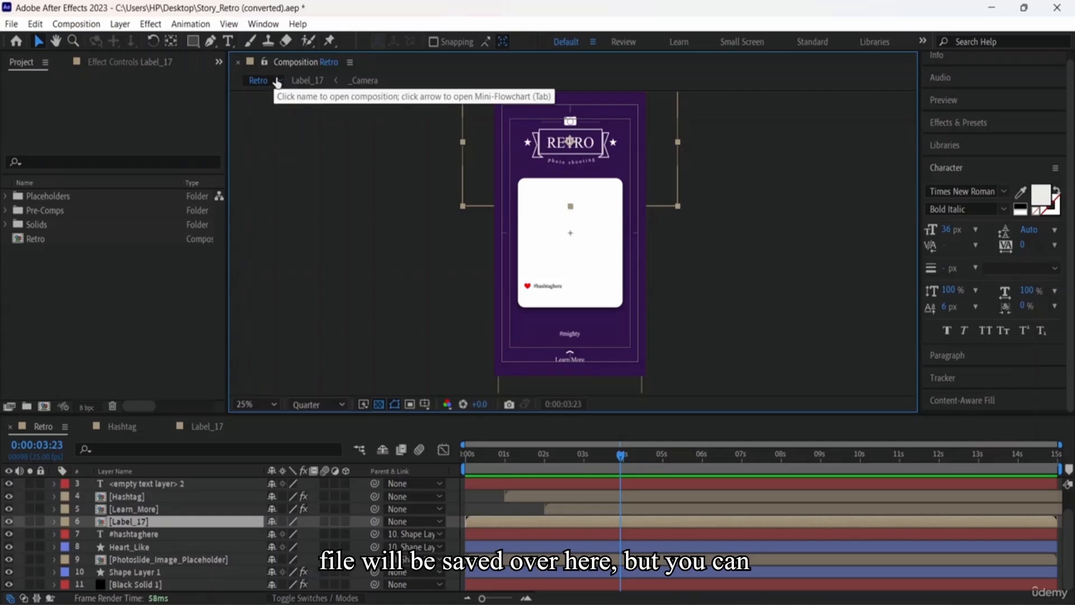
Inspect the mini-flowcharts of Label_17 and Retro to see which compositions are nested in each
{"action": "left_click", "coordinate": [335, 80]}
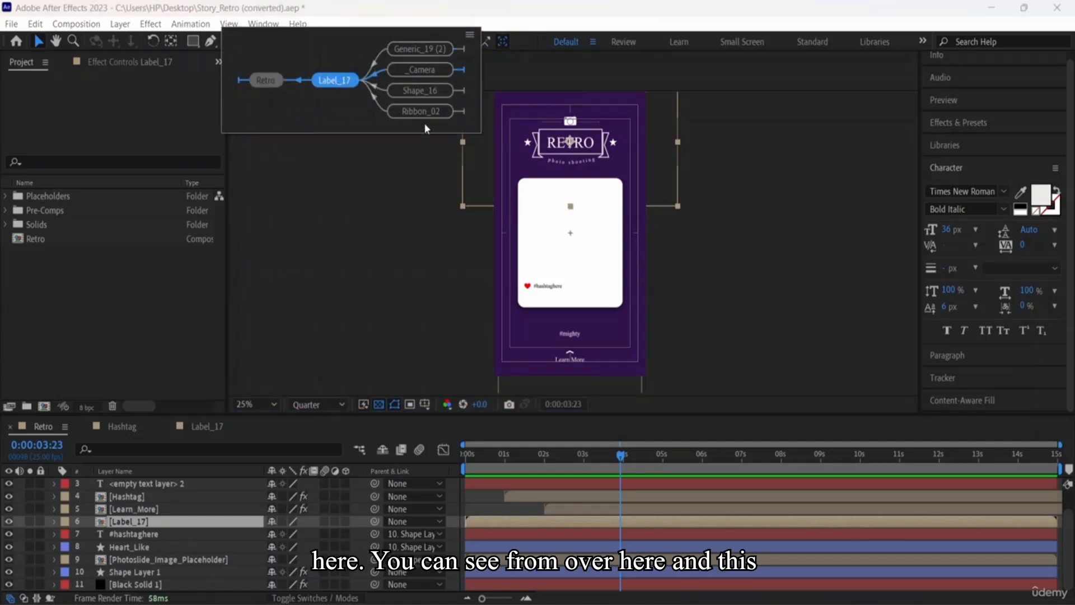
{"action": "left_click", "coordinate": [389, 172]}
{"action": "left_click", "coordinate": [281, 80]}
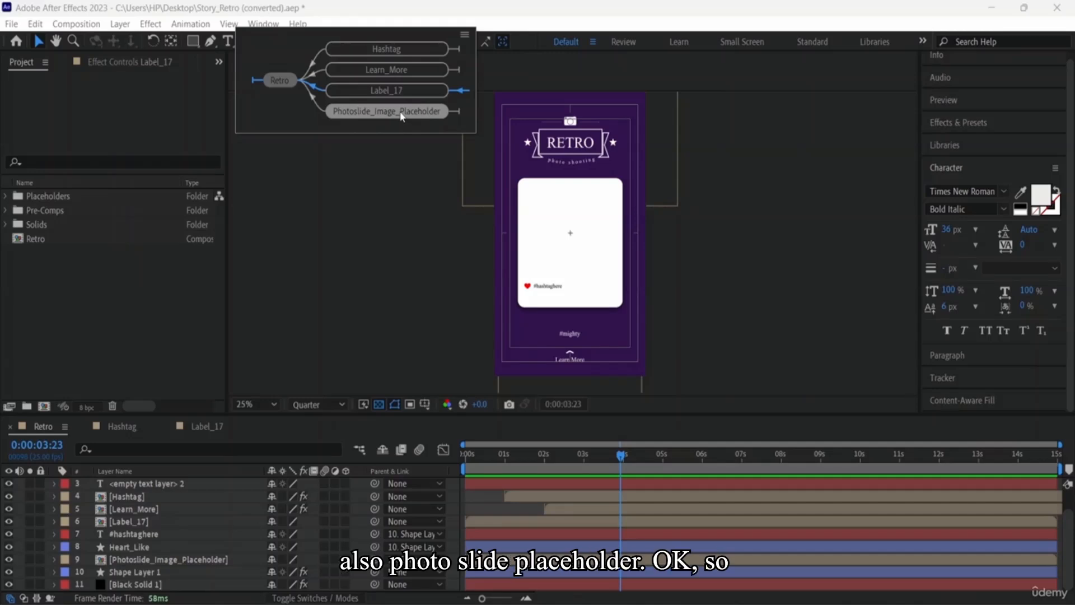
{"action": "left_click", "coordinate": [401, 164]}
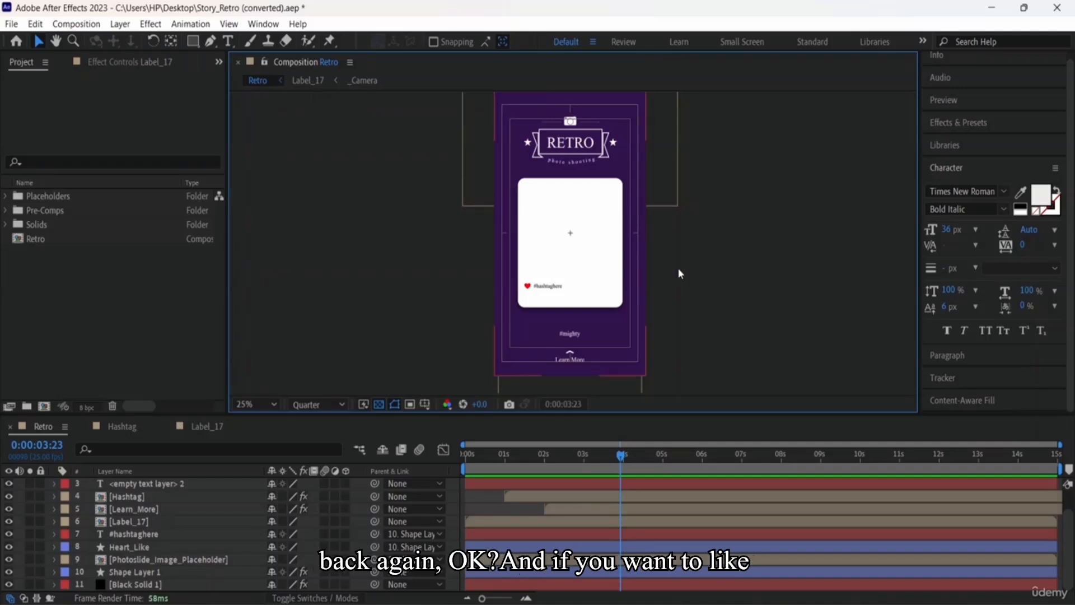
Open the Label_17 nested composition from the RETRO badge in the preview
{"action": "left_click_drag", "start_coordinate": [730, 264], "coordinate": [732, 280]}
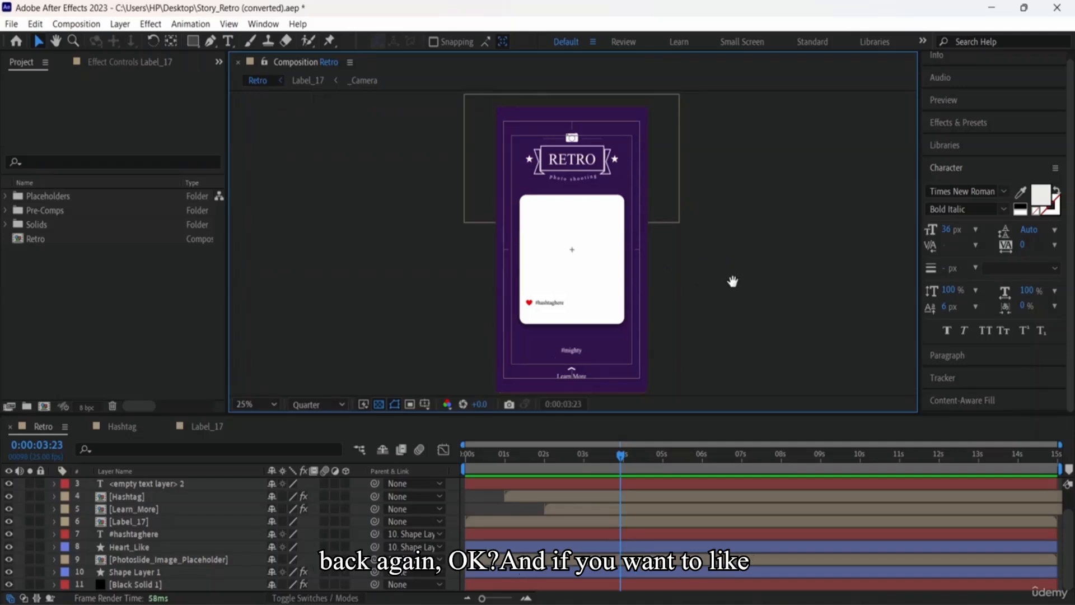
{"action": "left_click", "coordinate": [554, 307]}
{"action": "left_click", "coordinate": [542, 160]}
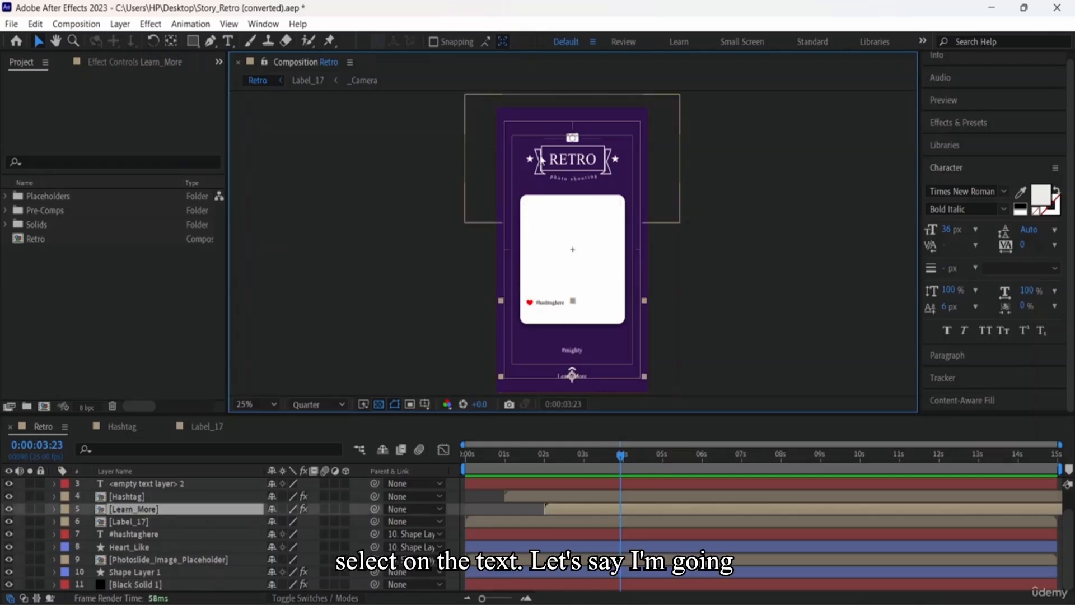
{"action": "double_click", "coordinate": [570, 159]}
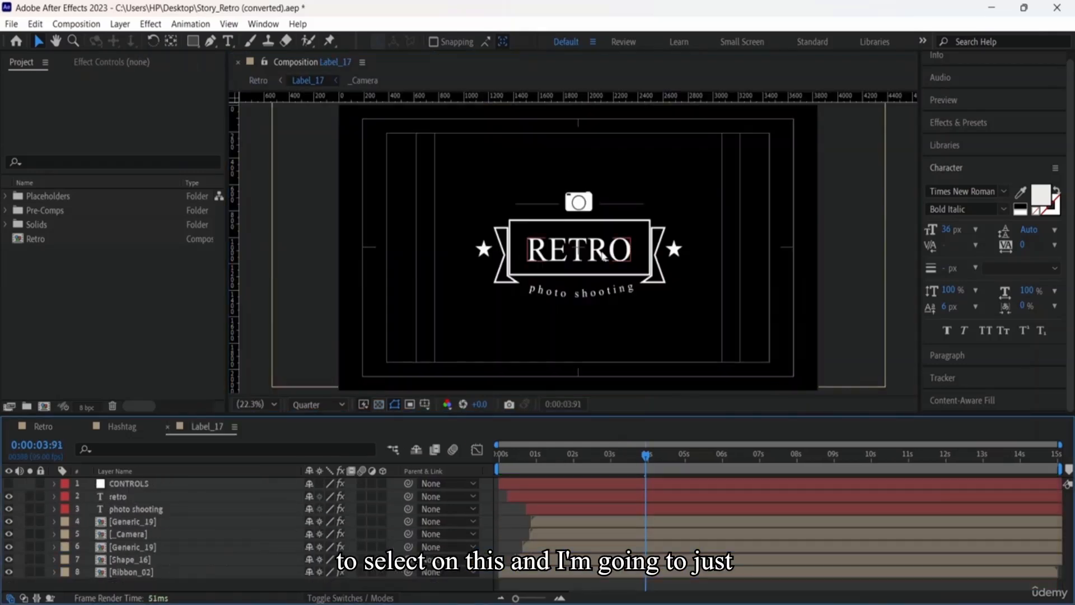
Replace the RETRO text inside the badge with "Singularity"
{"action": "left_click", "coordinate": [601, 251]}
{"action": "double_click", "coordinate": [601, 250]}
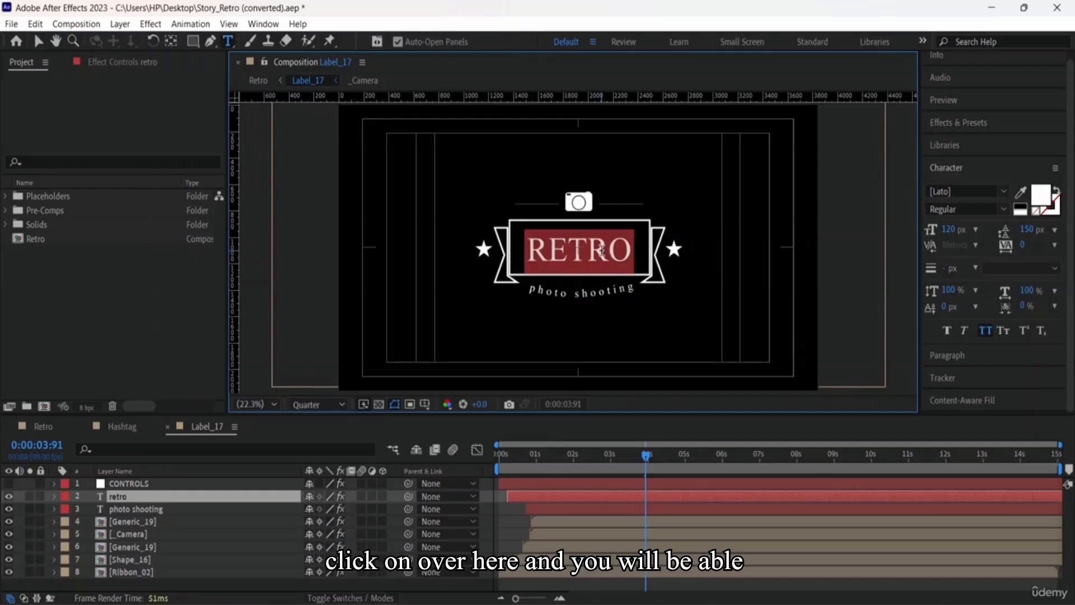
{"action": "key", "text": "ctrl+x"}
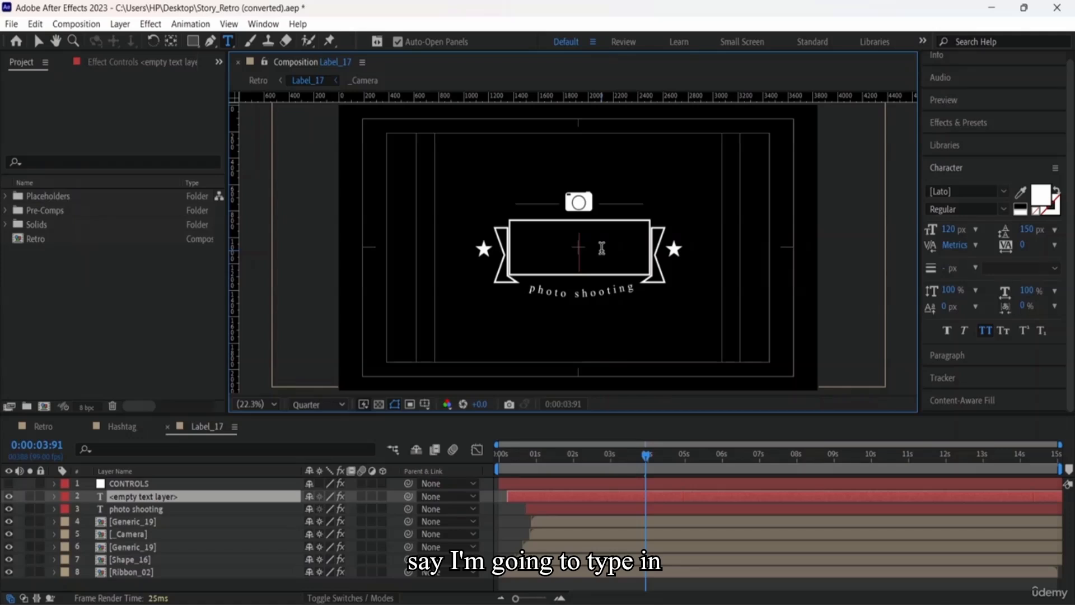
{"action": "type", "text": "Si"}
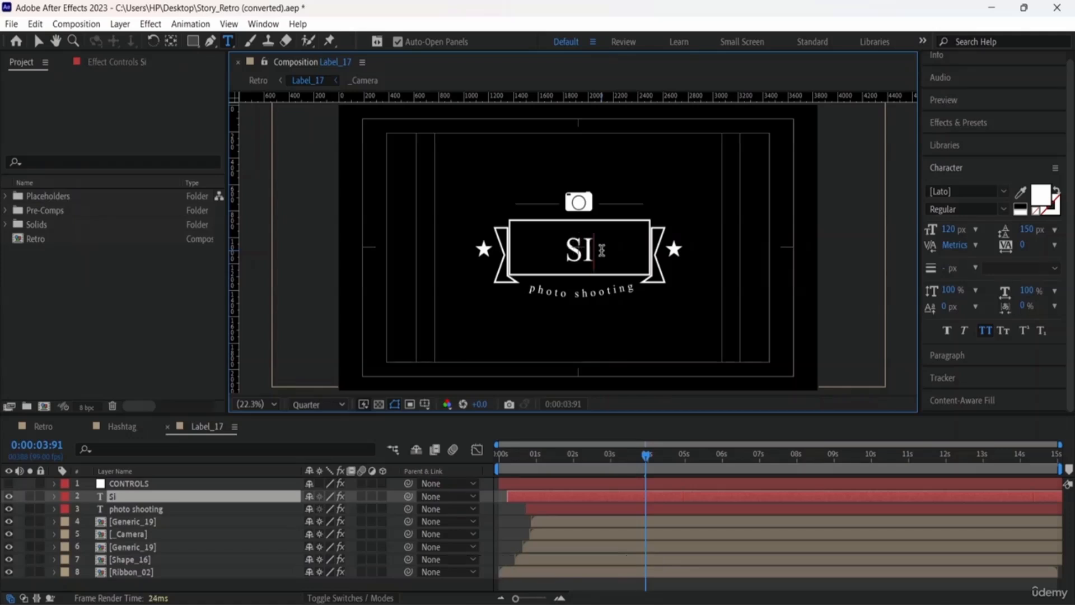
{"action": "type", "text": "ngularity"}
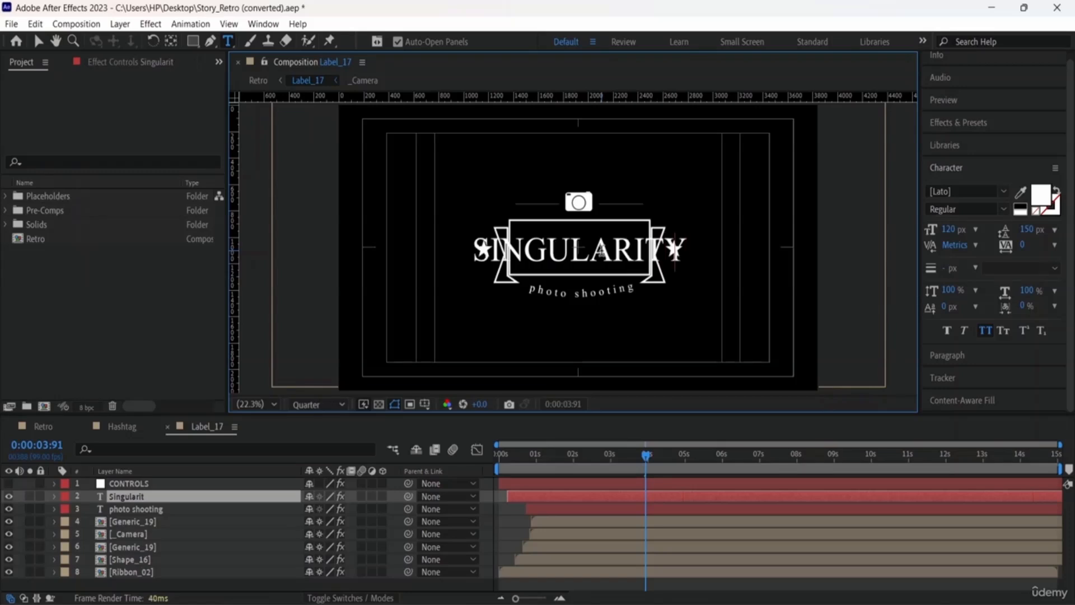
Shorten the badge's text to "Sin" so it fits inside the frame
{"action": "key", "text": "BackSpace"}
{"action": "key", "text": "BackSpace"}
{"action": "key", "text": "BackSpace"}
{"action": "key", "text": "BackSpace"}
{"action": "key", "text": "BackSpace"}
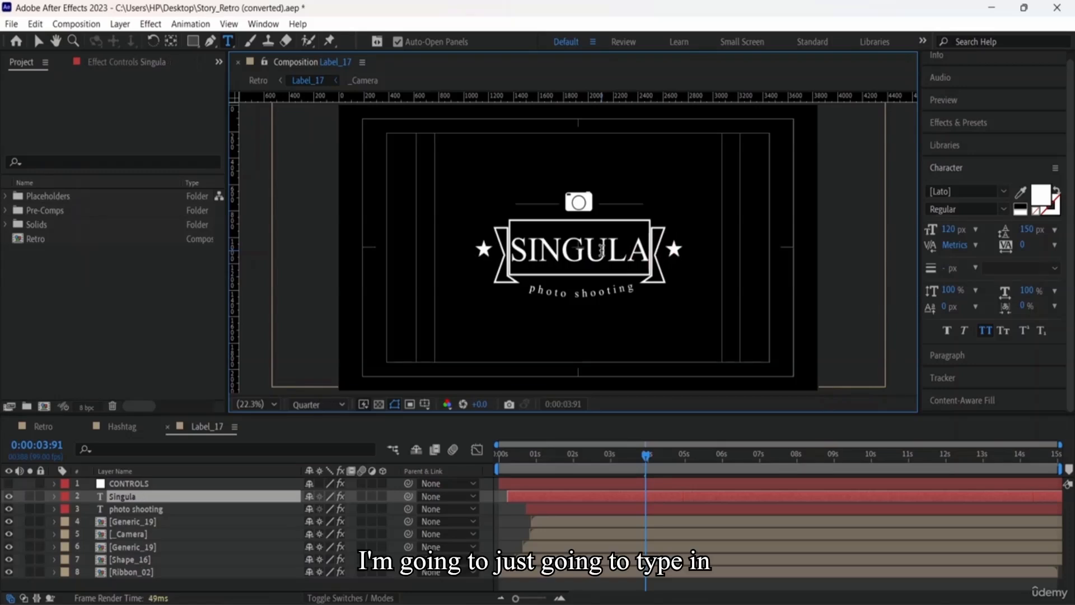
{"action": "key", "text": "BackSpace"}
{"action": "key", "text": "BackSpace"}
{"action": "key", "text": "BackSpace"}
{"action": "key", "text": "BackSpace"}
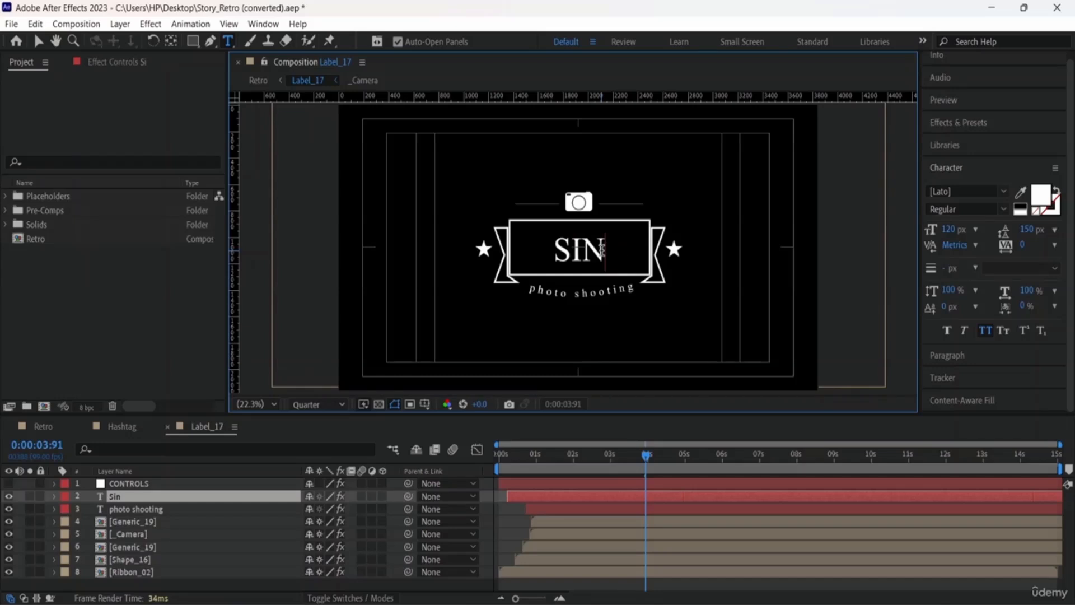
{"action": "type", "text": "N"}
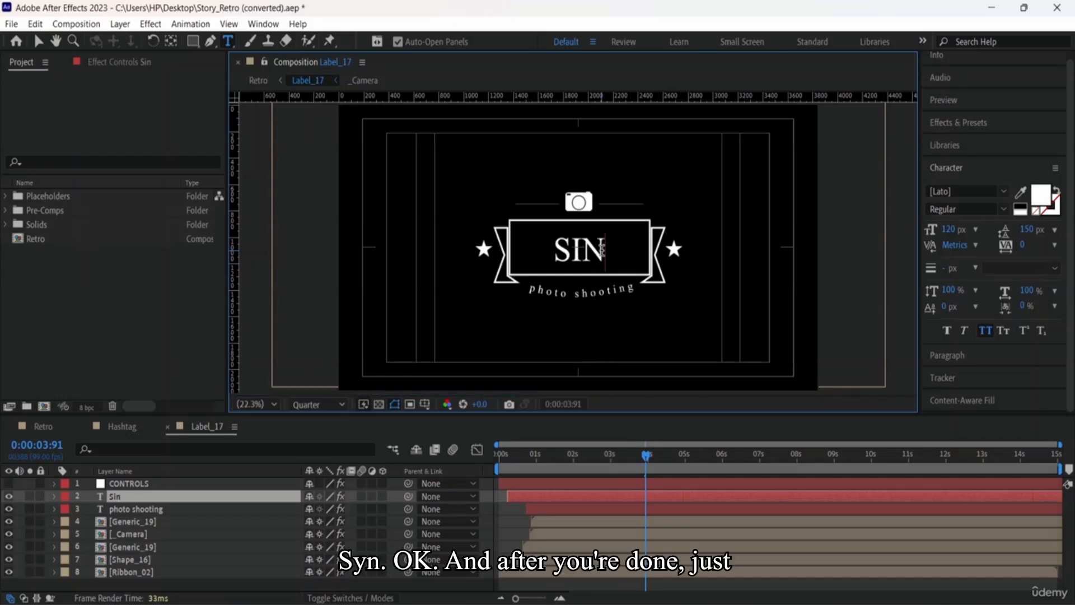
Return from the Label_17 nested composition to the main Retro composition
{"action": "left_click", "coordinate": [259, 81]}
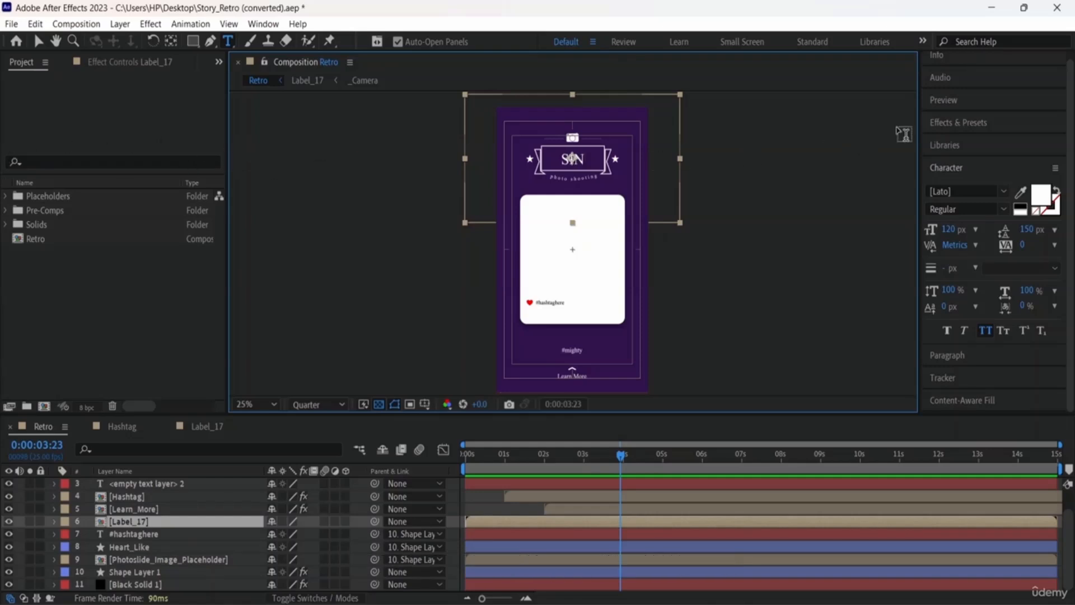
{"action": "scroll", "coordinate": [990, 250], "scroll_direction": "up", "scroll_amount": 1}
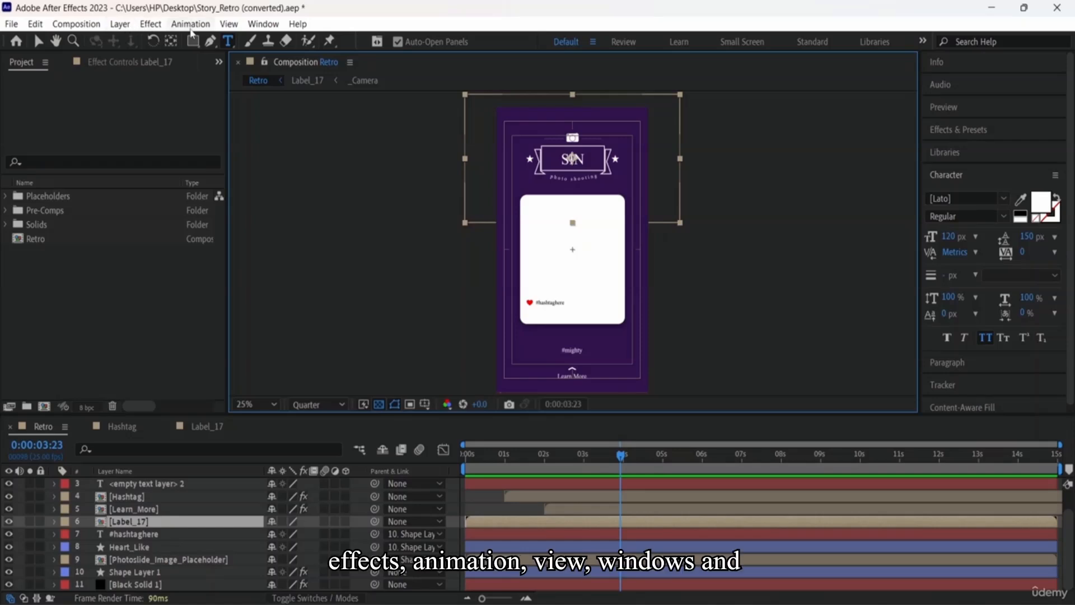
Survey the available File, Composition, Layer, Effect, View and Window commands to see what each group offers
{"action": "left_click", "coordinate": [294, 25]}
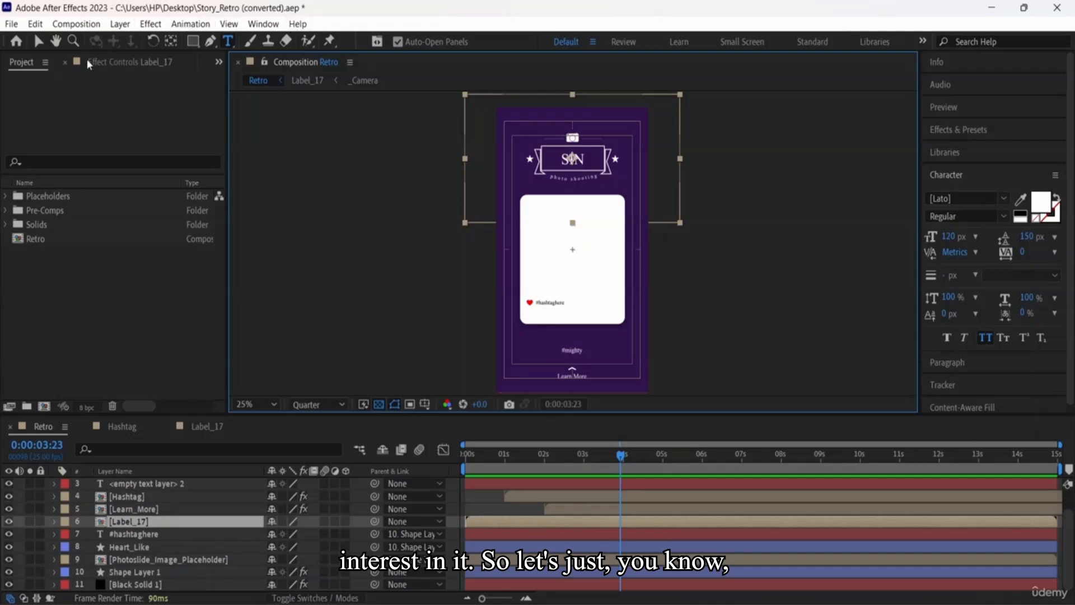
{"action": "left_click", "coordinate": [10, 24]}
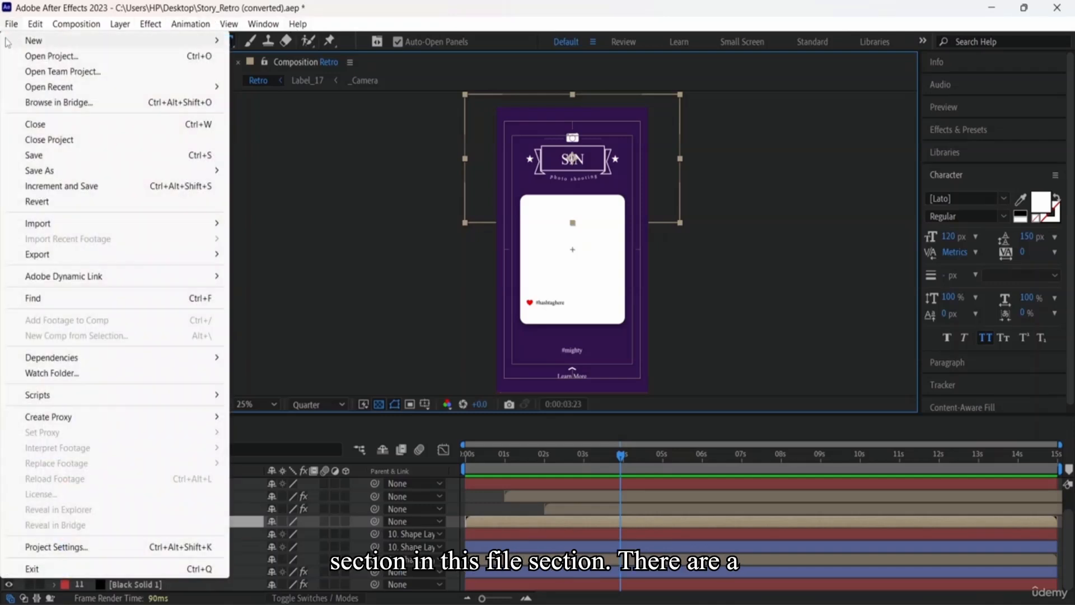
{"action": "mouse_move", "coordinate": [44, 27]}
{"action": "mouse_move", "coordinate": [11, 24]}
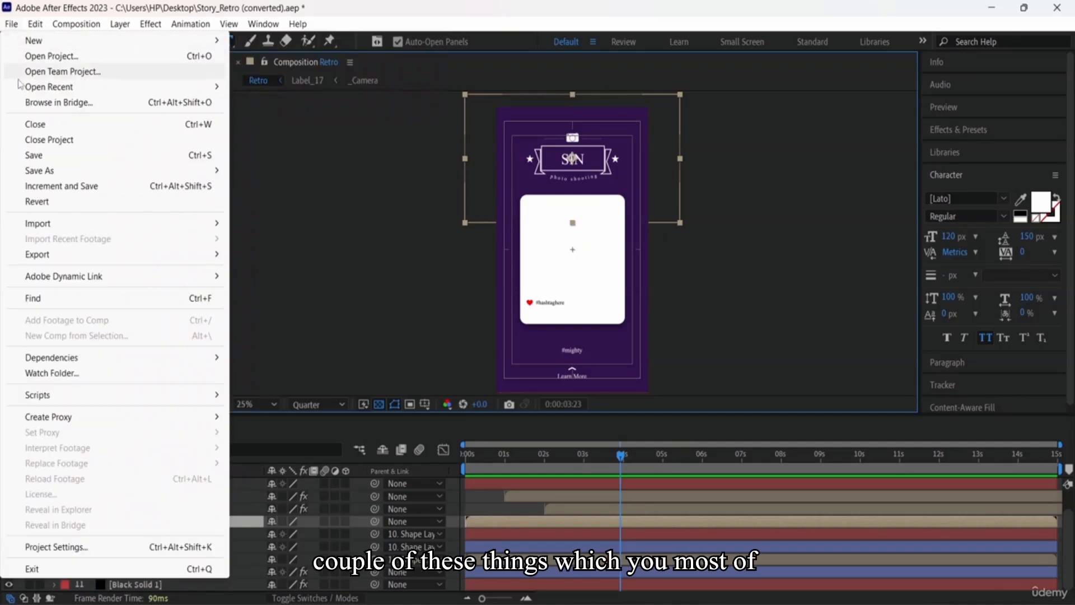
{"action": "mouse_move", "coordinate": [77, 401]}
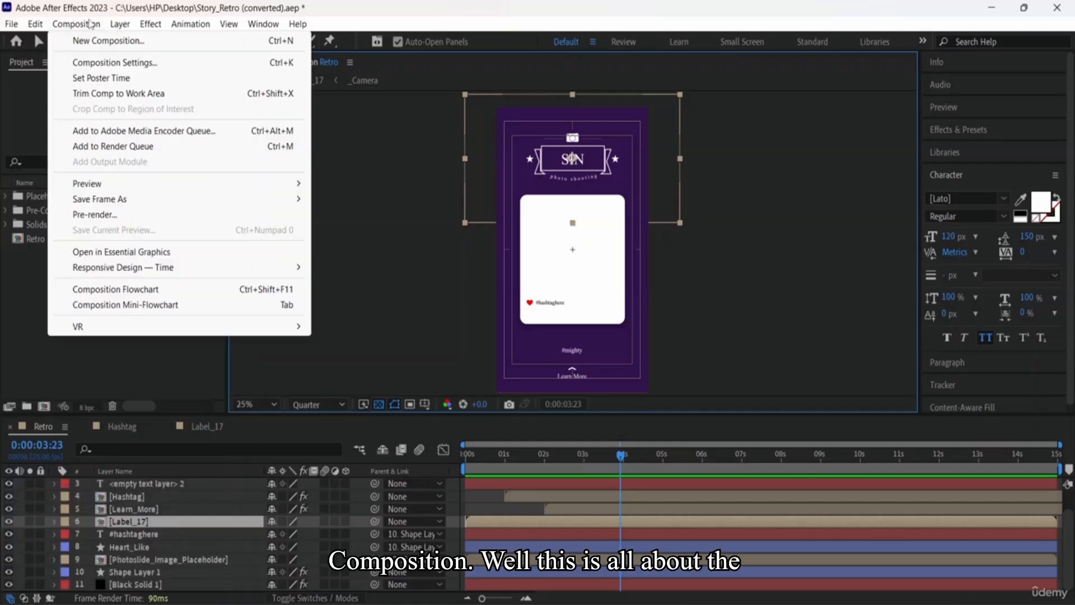
{"action": "mouse_move", "coordinate": [229, 25]}
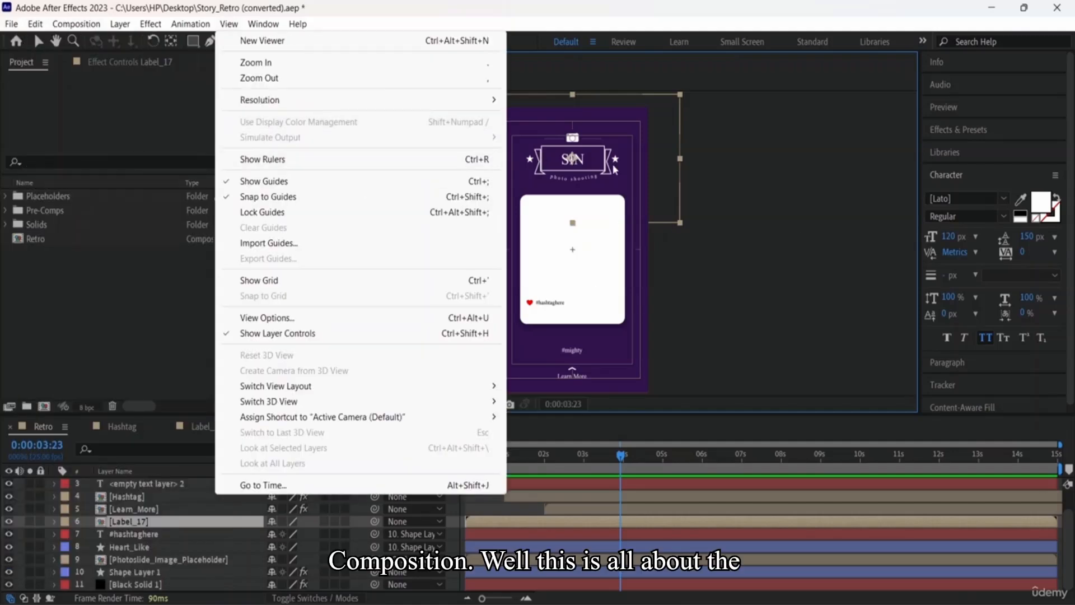
{"action": "mouse_move", "coordinate": [79, 29]}
{"action": "mouse_move", "coordinate": [115, 33]}
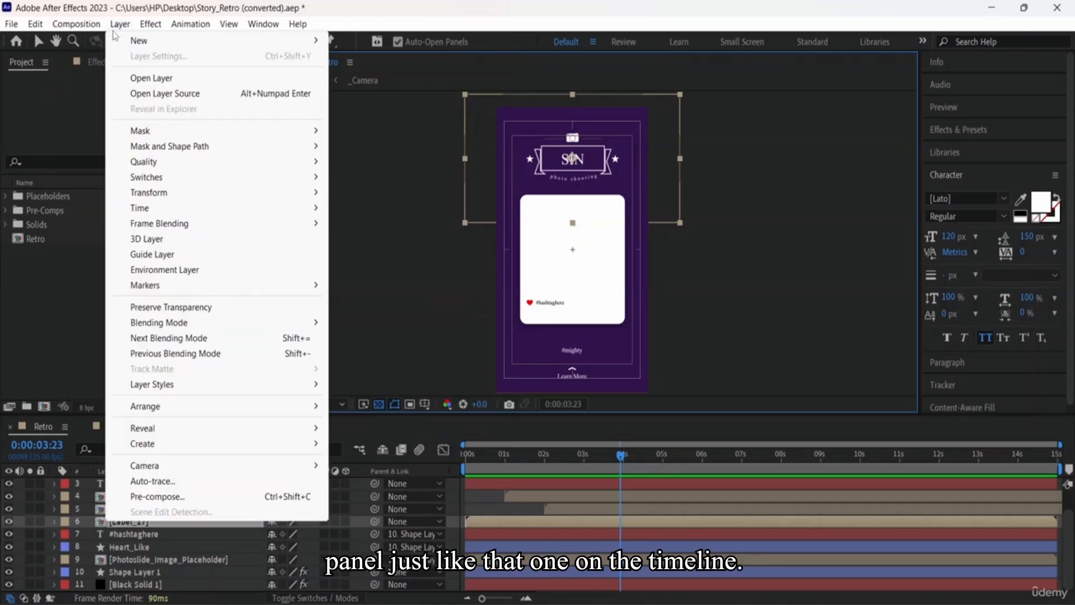
{"action": "mouse_move", "coordinate": [150, 25]}
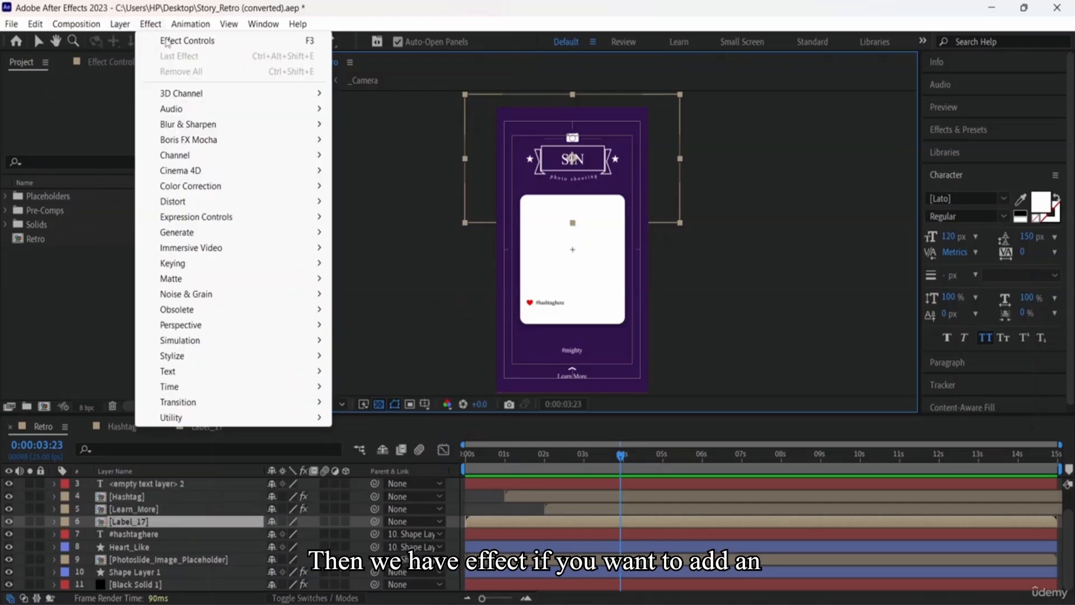
{"action": "mouse_move", "coordinate": [197, 297]}
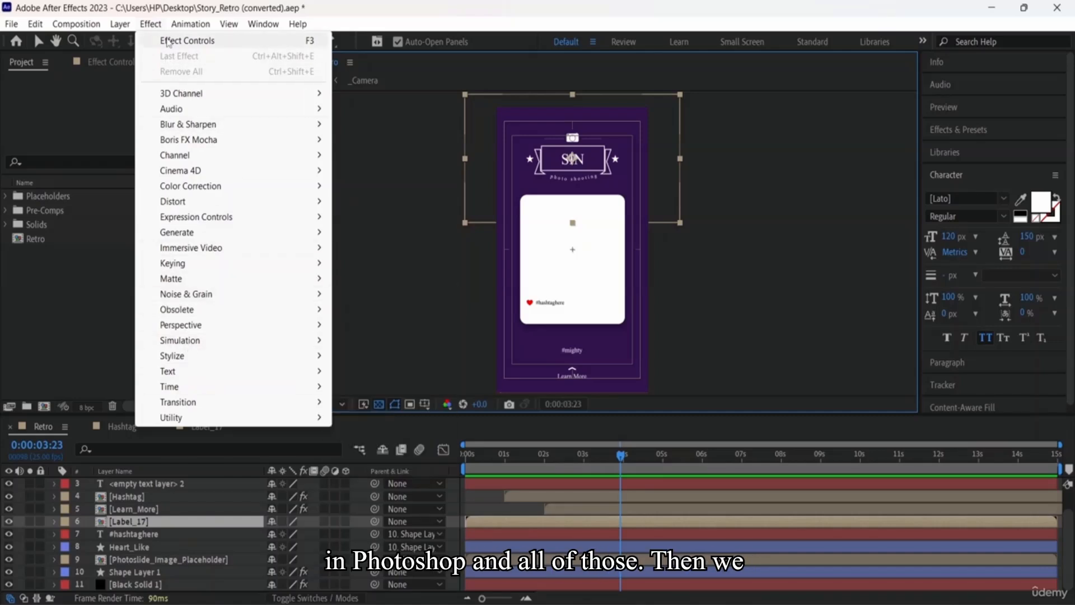
{"action": "mouse_move", "coordinate": [195, 29]}
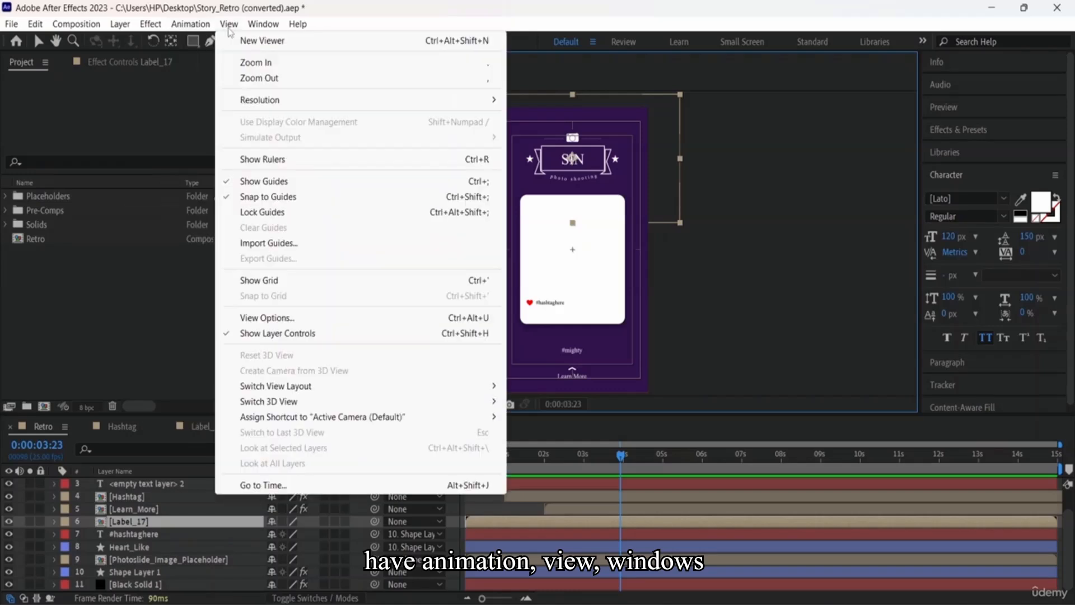
{"action": "mouse_move", "coordinate": [263, 24]}
{"action": "left_click", "coordinate": [298, 7]}
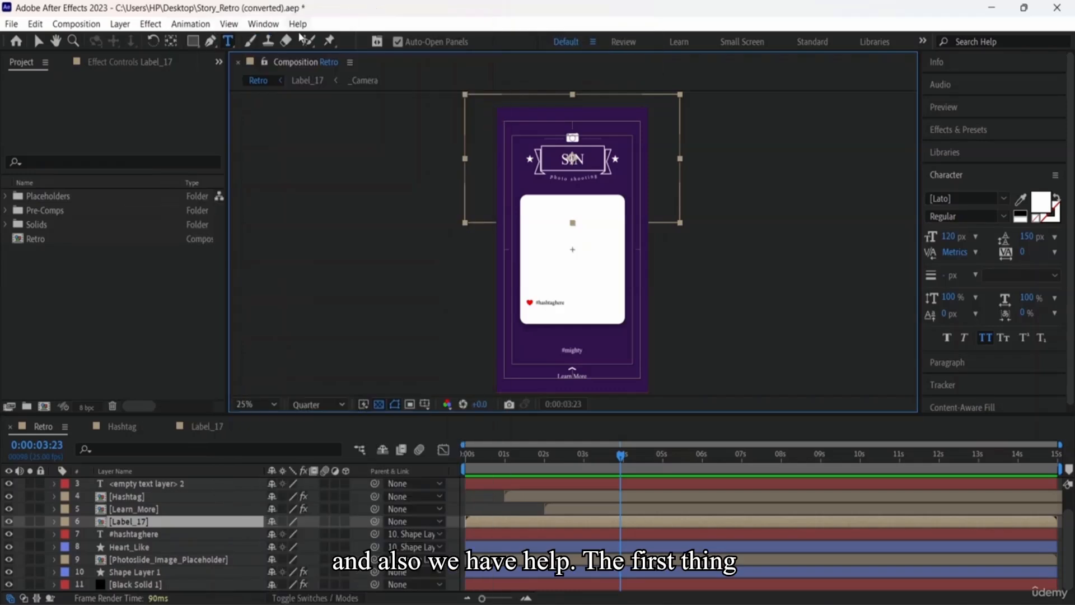
Switch to the workspace that shows all panels
{"action": "left_click", "coordinate": [263, 24]}
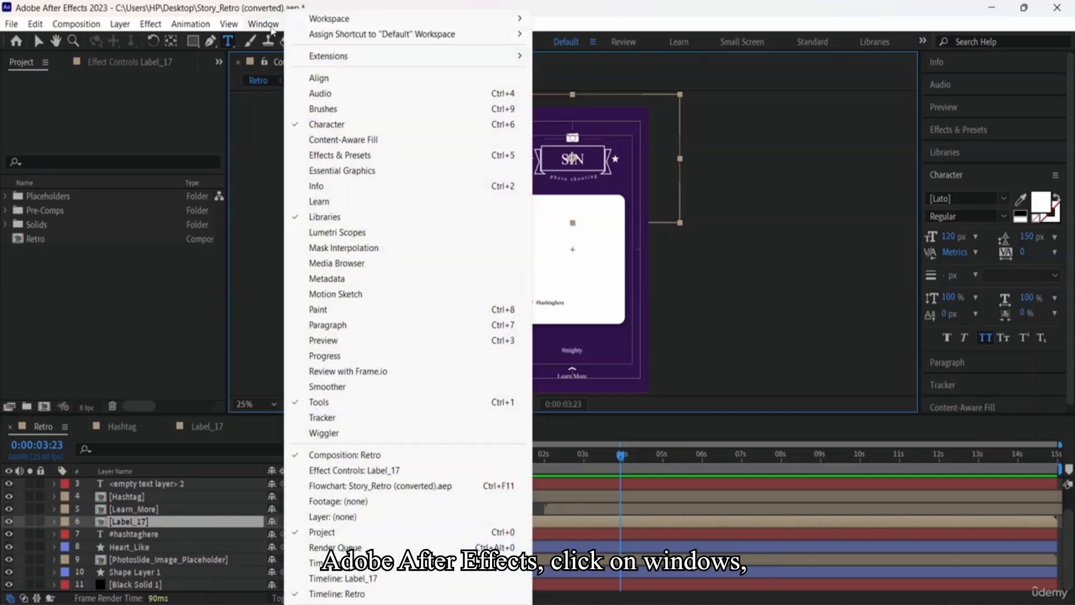
{"action": "left_click", "coordinate": [342, 20]}
{"action": "left_click", "coordinate": [589, 21]}
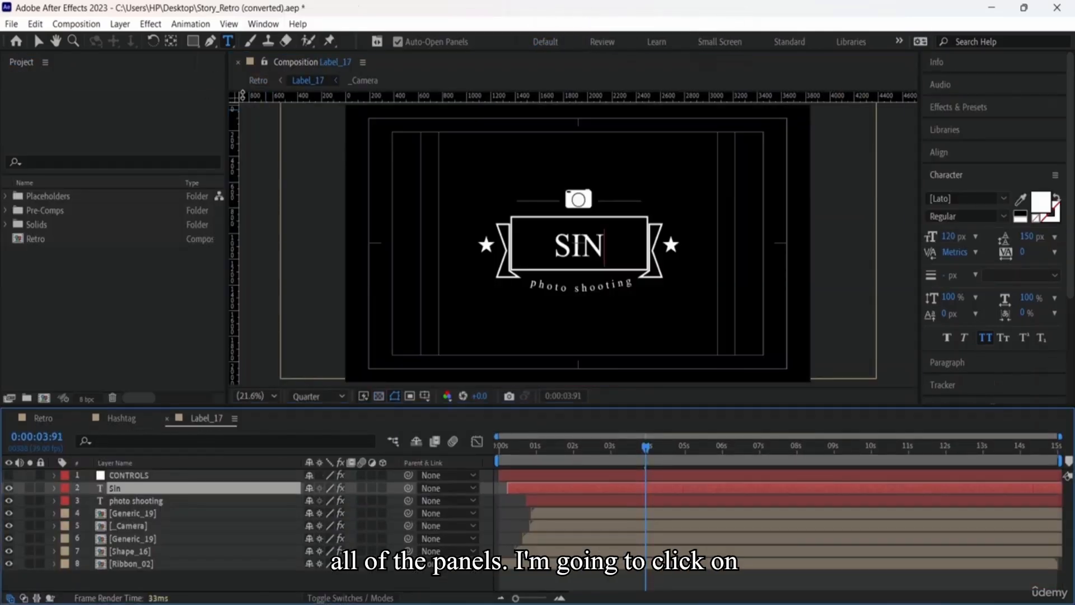
Return to the Retro composition and preview its animation from 0:00:00:00
{"action": "left_click", "coordinate": [257, 80]}
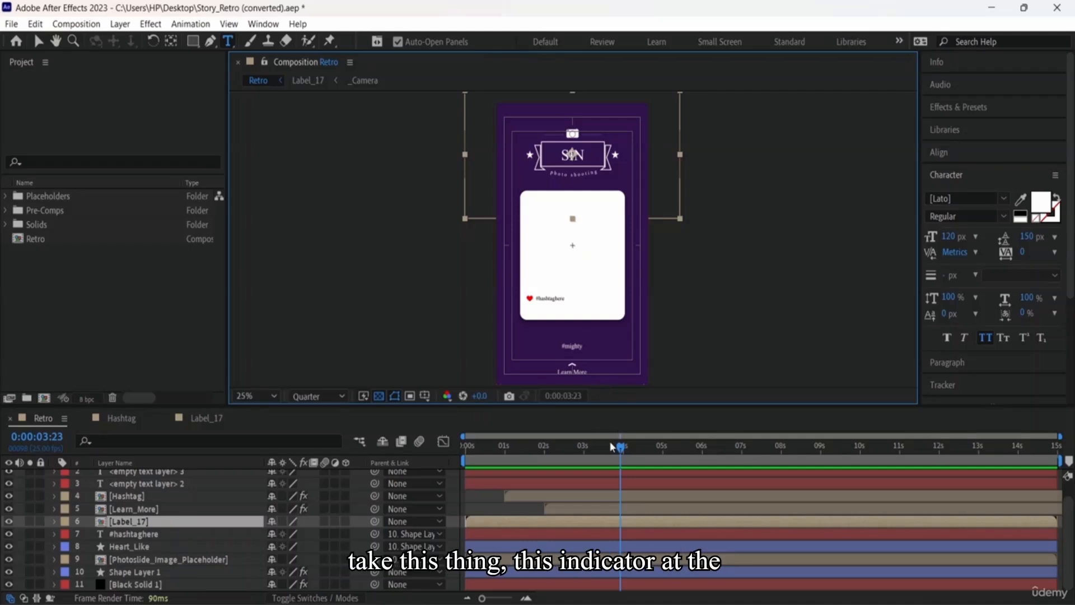
{"action": "left_click_drag", "start_coordinate": [621, 448], "coordinate": [405, 440]}
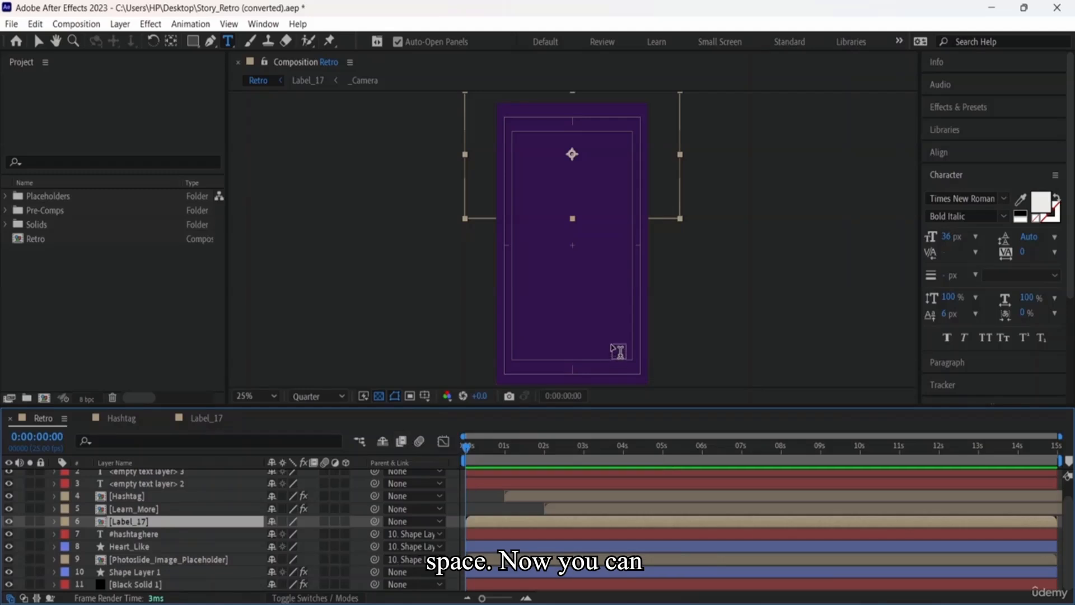
{"action": "key", "text": "space"}
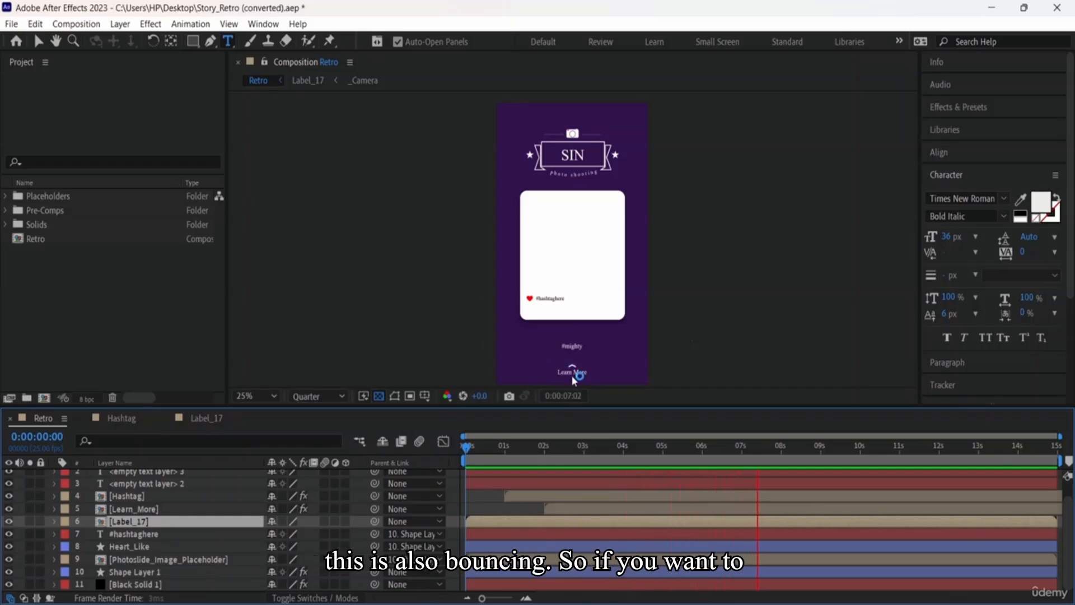
Examine the white card and the #mighty and Learn More texts up close at 100% during playback, then view the whole story at 12.5%
{"action": "scroll", "coordinate": [583, 369], "scroll_direction": "up", "scroll_amount": 3}
{"action": "key", "text": "space"}
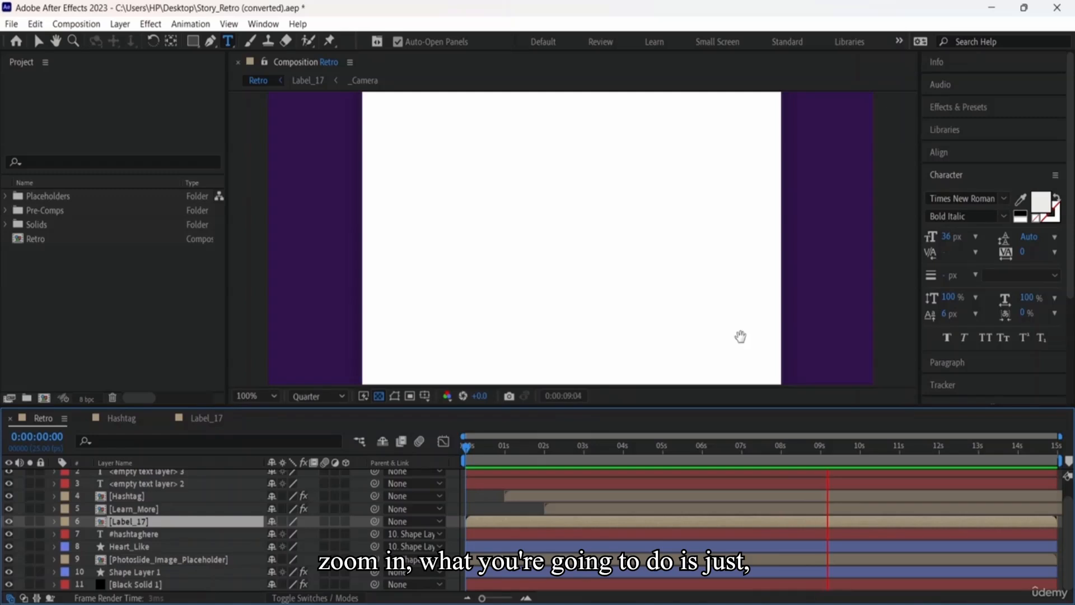
{"action": "left_click_drag", "start_coordinate": [783, 217], "coordinate": [783, 197]}
{"action": "key", "text": "space"}
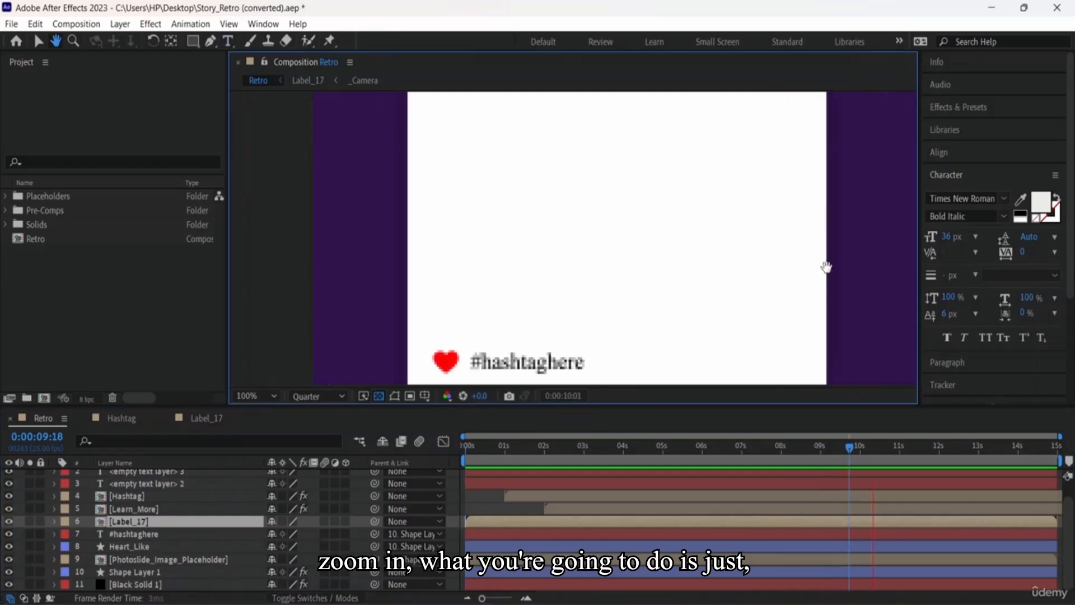
{"action": "left_click_drag", "start_coordinate": [782, 379], "coordinate": [748, 371]}
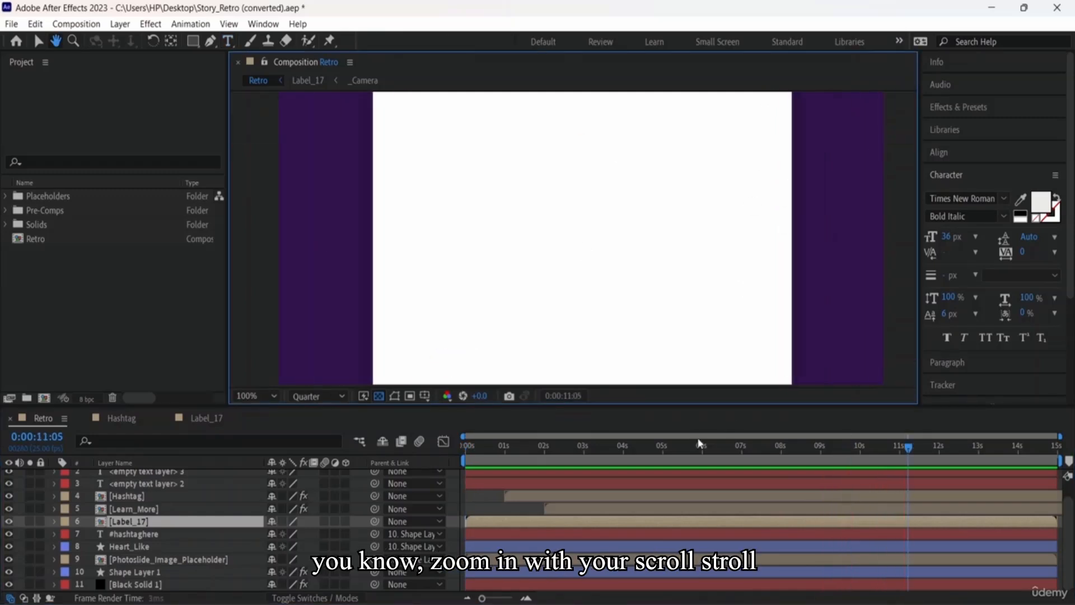
{"action": "left_click_drag", "start_coordinate": [805, 346], "coordinate": [832, 52]}
{"action": "left_click_drag", "start_coordinate": [855, 292], "coordinate": [854, 83]}
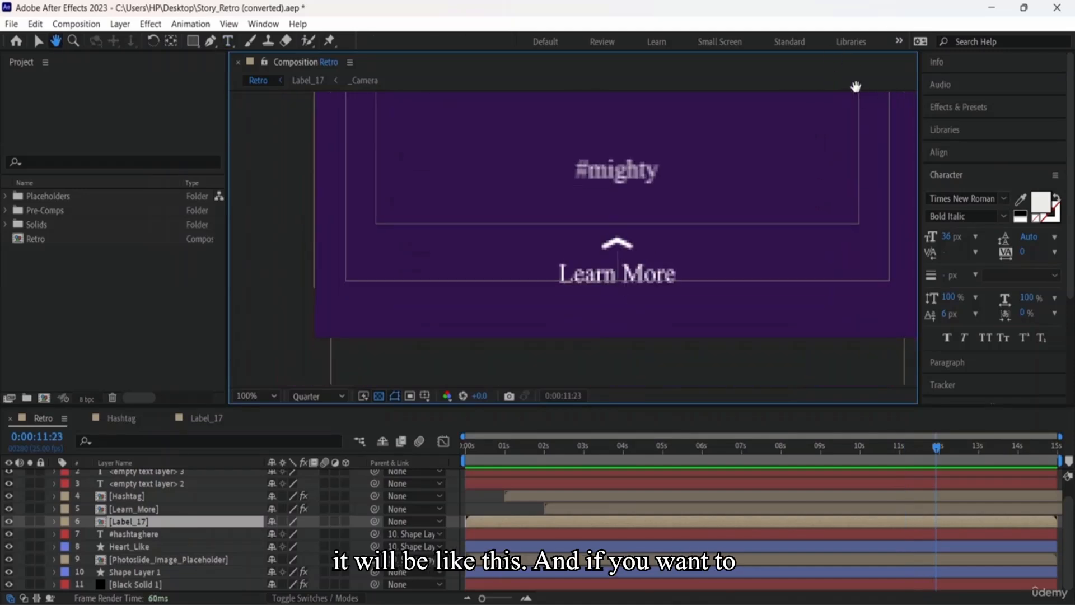
{"action": "key", "text": "space"}
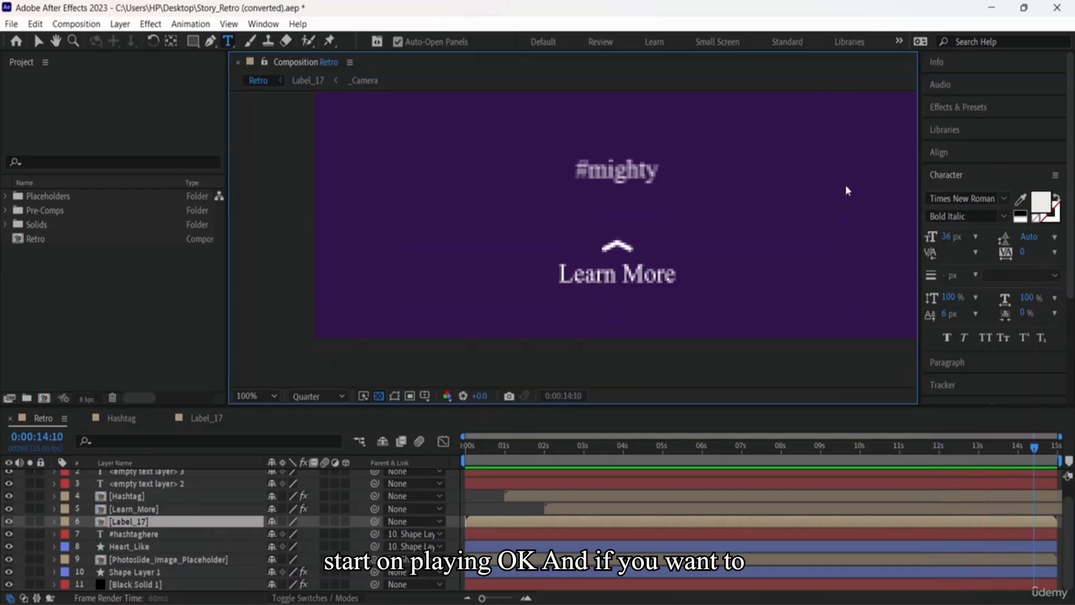
{"action": "key", "text": "space"}
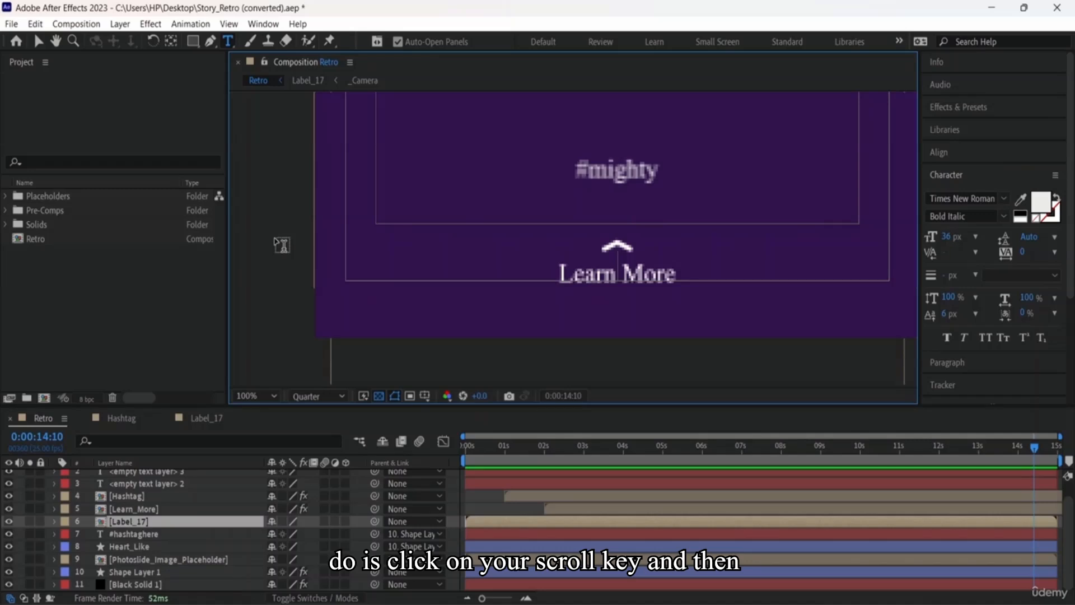
{"action": "left_click_drag", "start_coordinate": [280, 233], "coordinate": [329, 295]}
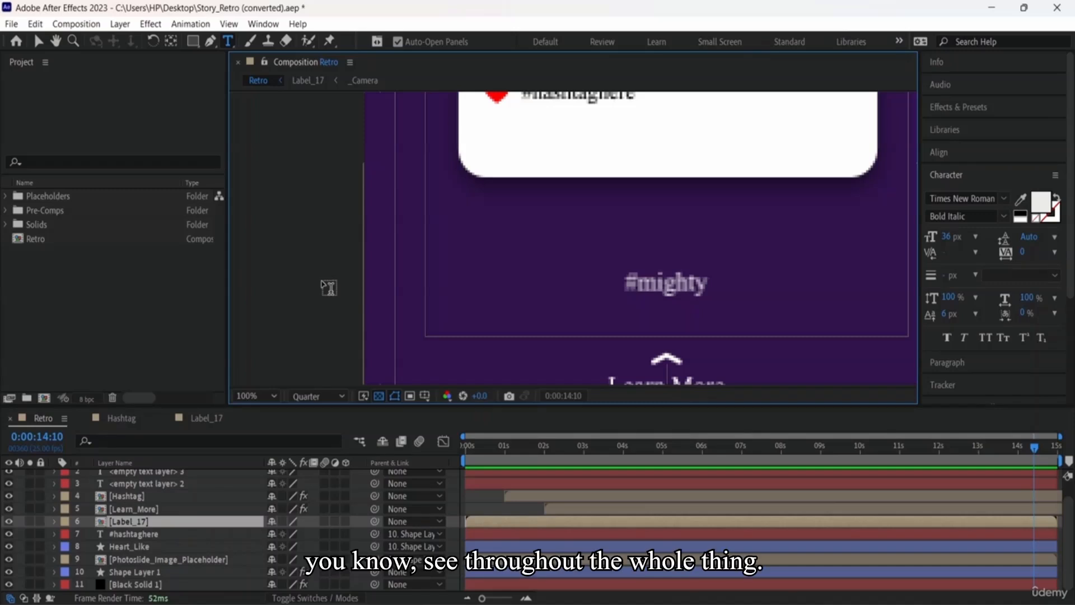
{"action": "scroll", "coordinate": [359, 258], "scroll_direction": "down", "scroll_amount": 6}
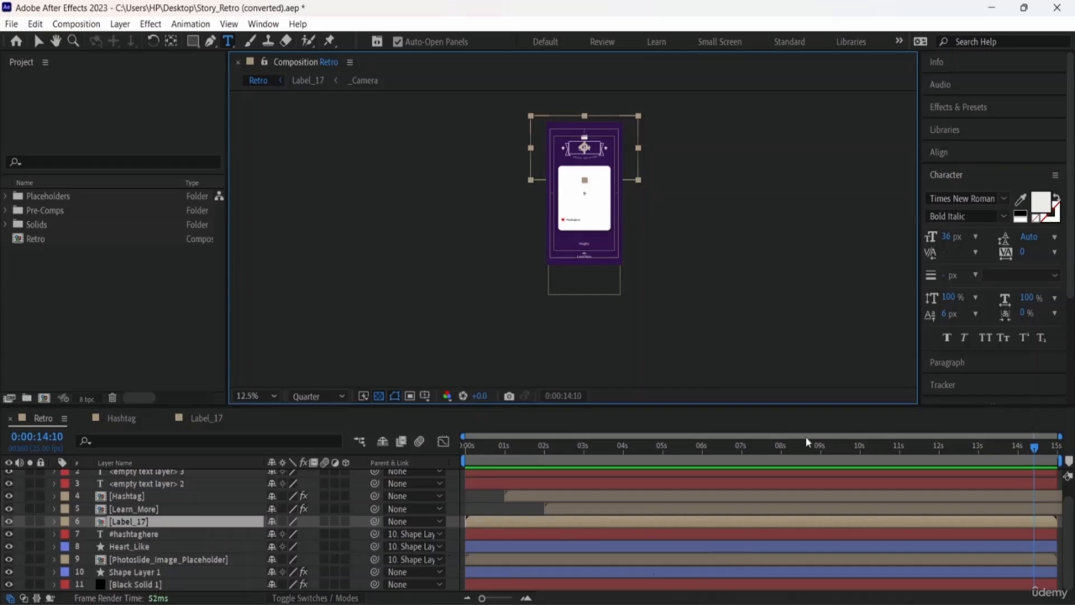
Try starting <empty text layer> 2 at about 1.5 s during a preview, then move it back to the beginning
{"action": "scroll", "coordinate": [866, 476], "scroll_direction": "up", "scroll_amount": 1}
{"action": "left_click", "coordinate": [531, 502]}
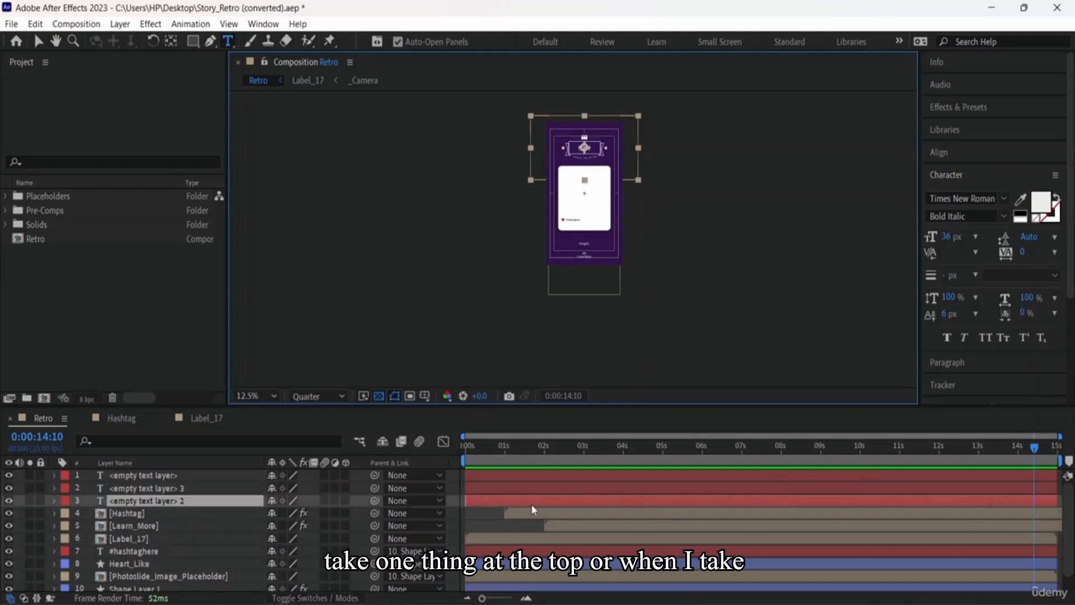
{"action": "left_click_drag", "start_coordinate": [514, 458], "coordinate": [595, 460]}
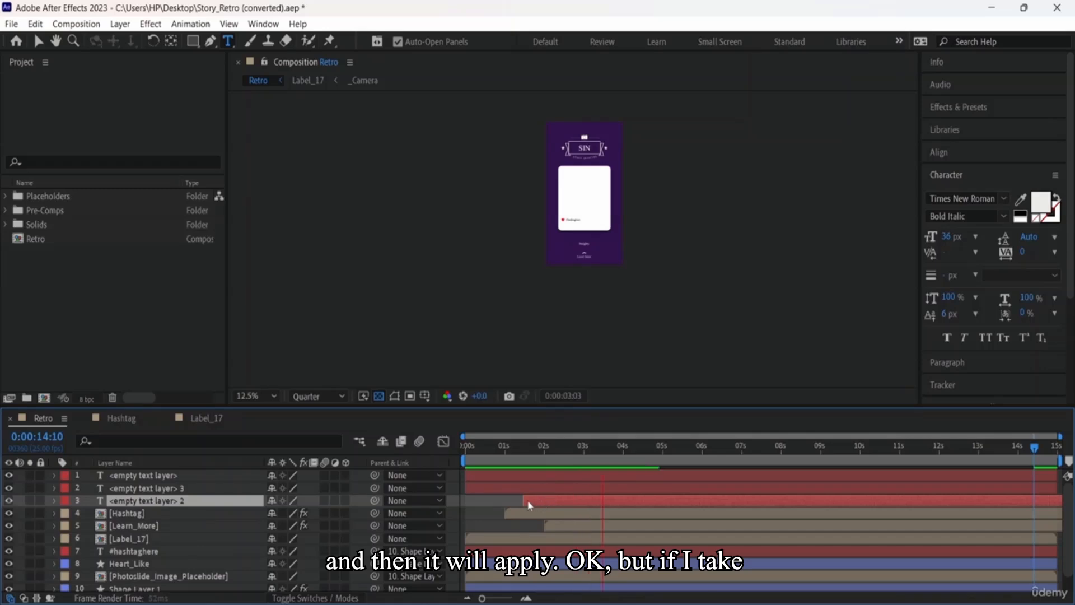
{"action": "left_click_drag", "start_coordinate": [487, 502], "coordinate": [482, 501]}
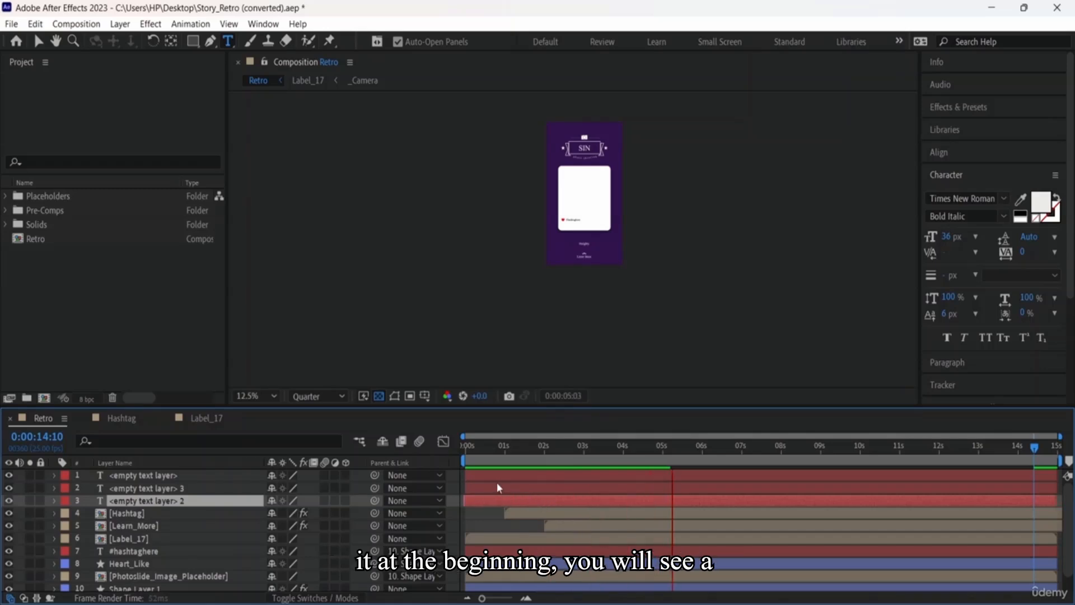
Replay the Retro animation from near the start and stop it at 0:00:01:20
{"action": "left_click", "coordinate": [471, 444]}
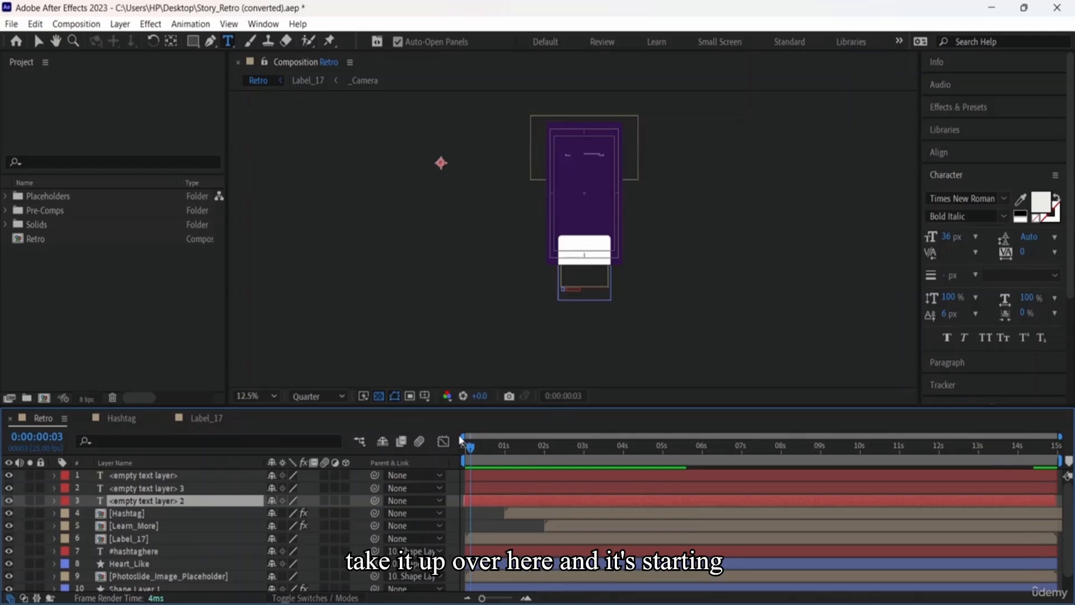
{"action": "key", "text": "space"}
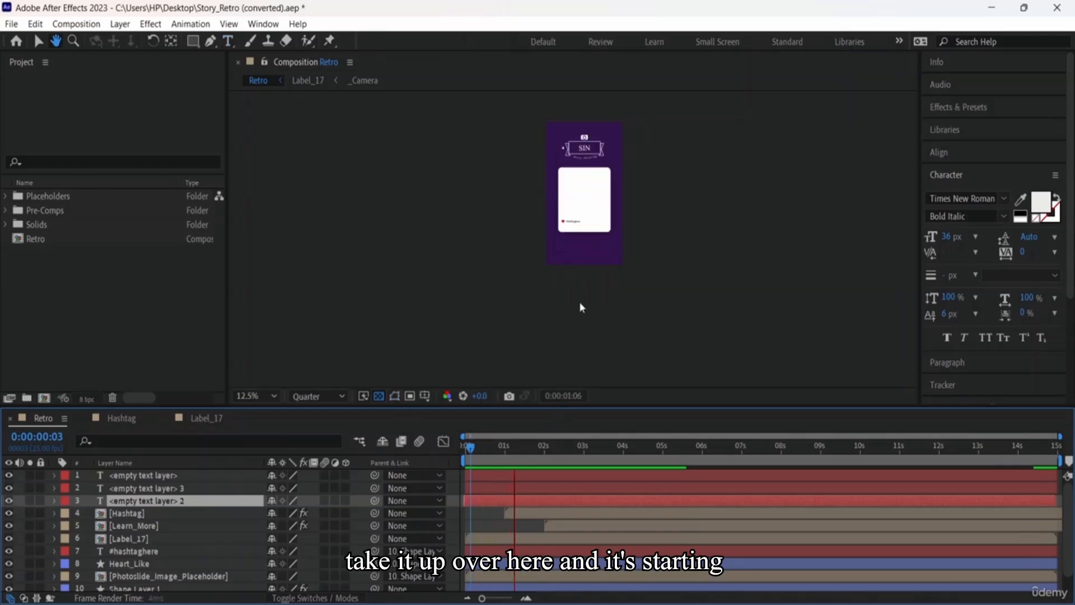
{"action": "key", "text": "ctrl+t"}
{"action": "key", "text": "space"}
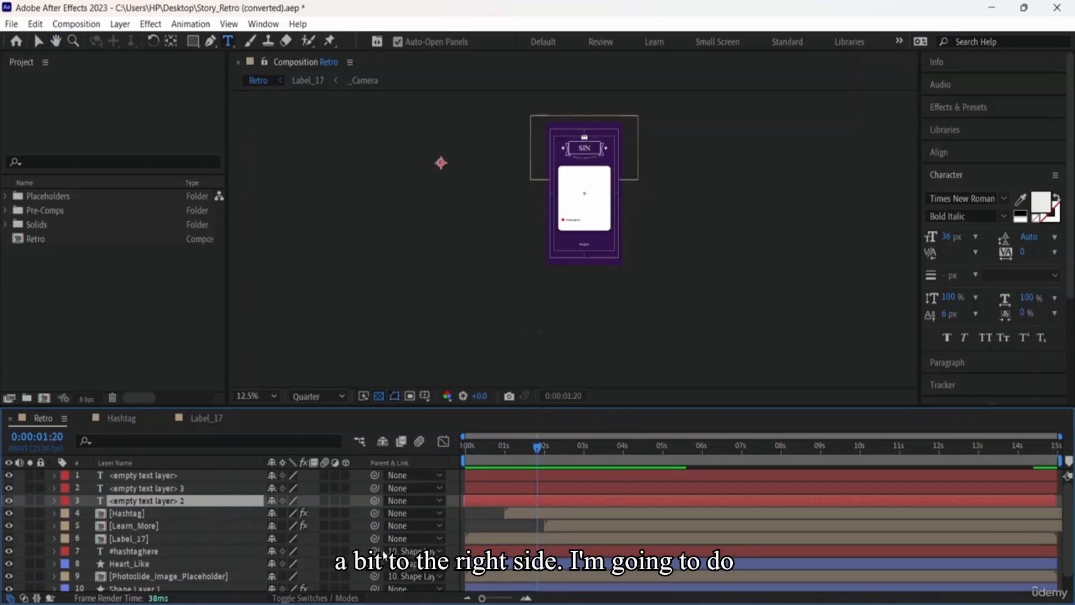
Zoom in to 50% on the SIN badge in the Retro composition and try picking it with the Type tool
{"action": "scroll", "coordinate": [219, 549], "scroll_direction": "down", "scroll_amount": 1}
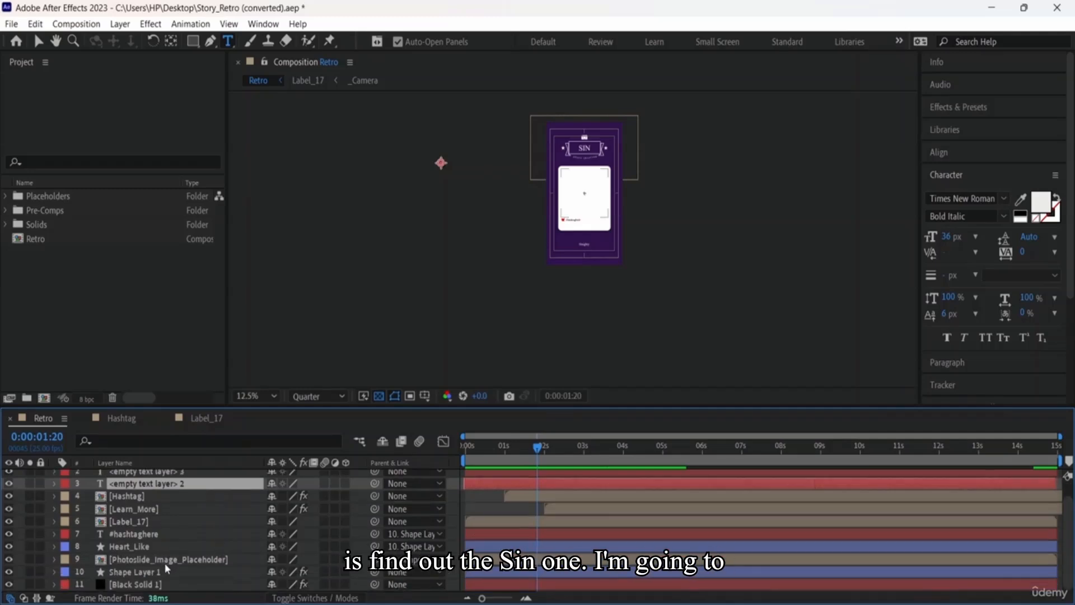
{"action": "scroll", "coordinate": [166, 567], "scroll_direction": "up", "scroll_amount": 1}
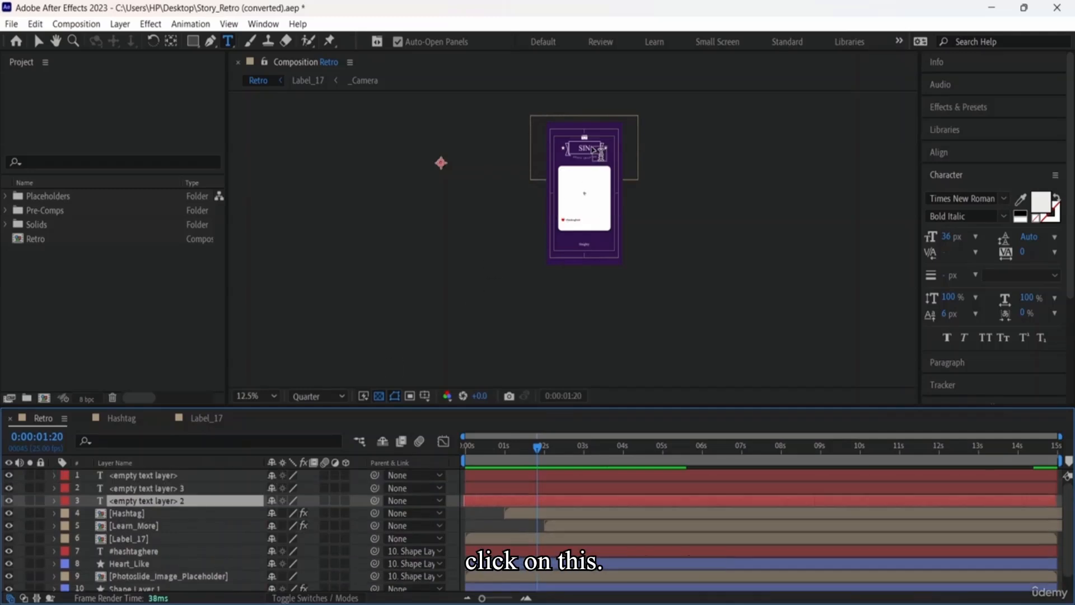
{"action": "key", "text": "ctrl+d"}
{"action": "left_click", "coordinate": [580, 150]}
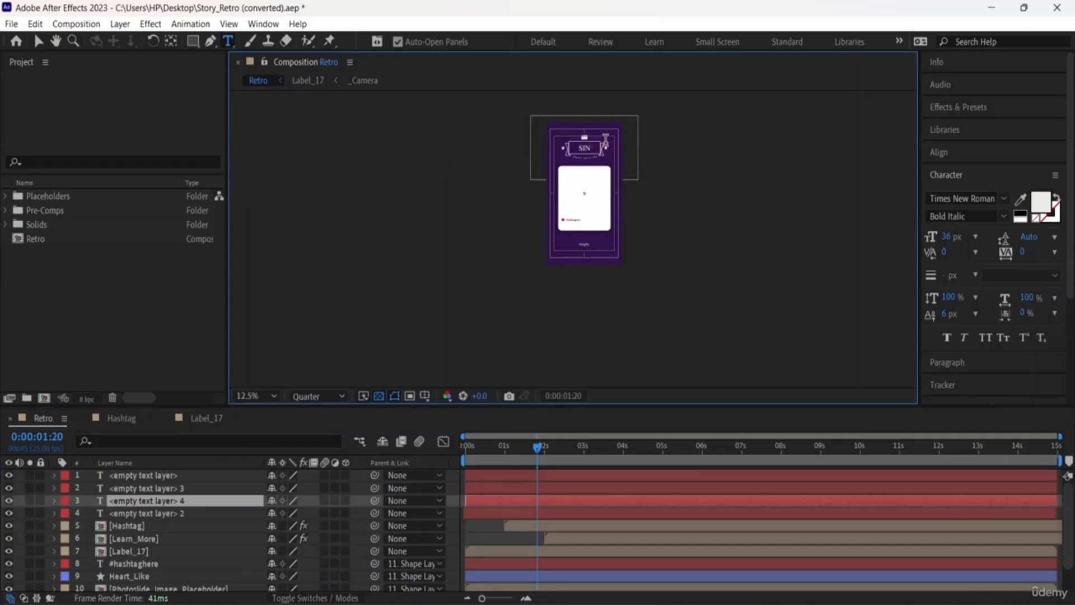
{"action": "scroll", "coordinate": [584, 193], "scroll_direction": "up", "scroll_amount": 2}
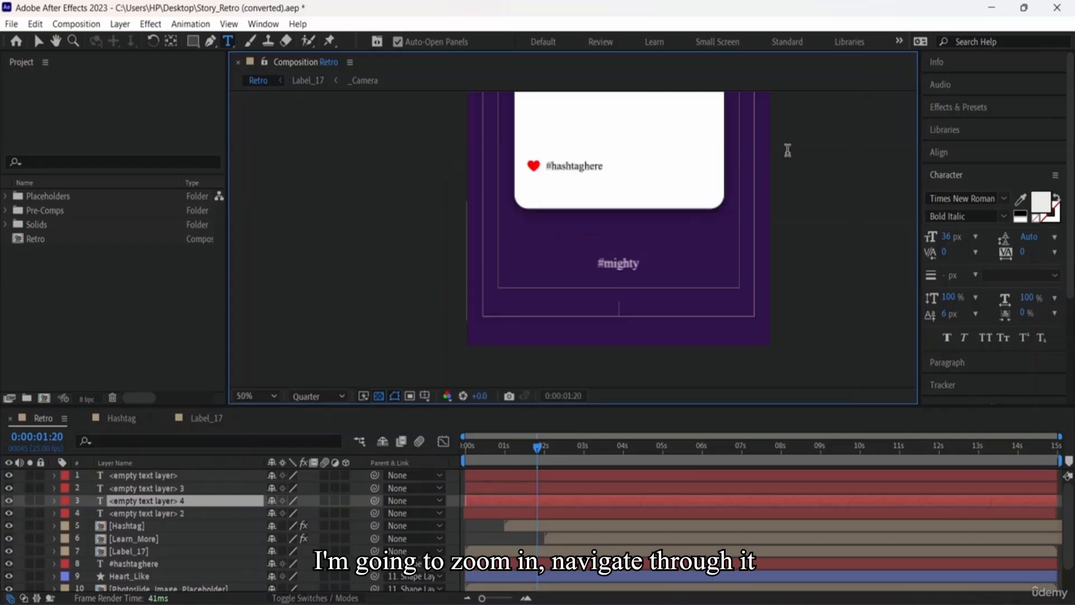
{"action": "left_click_drag", "start_coordinate": [787, 150], "coordinate": [783, 427]}
{"action": "left_click", "coordinate": [626, 168]}
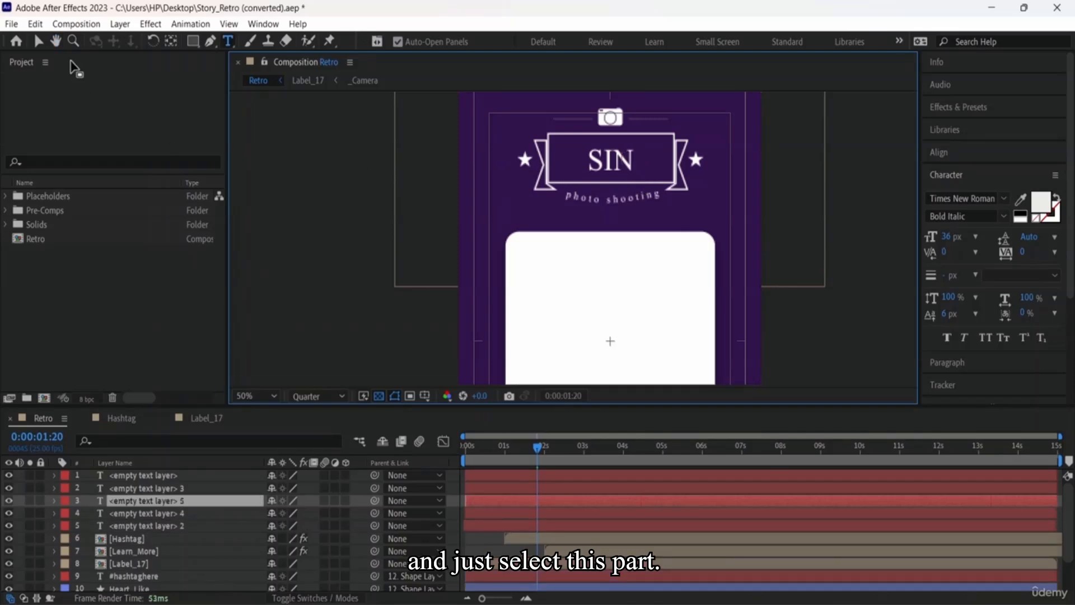
Select the SIN badge's Label_17 layer, start it about 1.6 s later, and preview the whole story from 0:00:00:00 at 12.5%
{"action": "left_click", "coordinate": [38, 41]}
{"action": "left_click", "coordinate": [610, 161]}
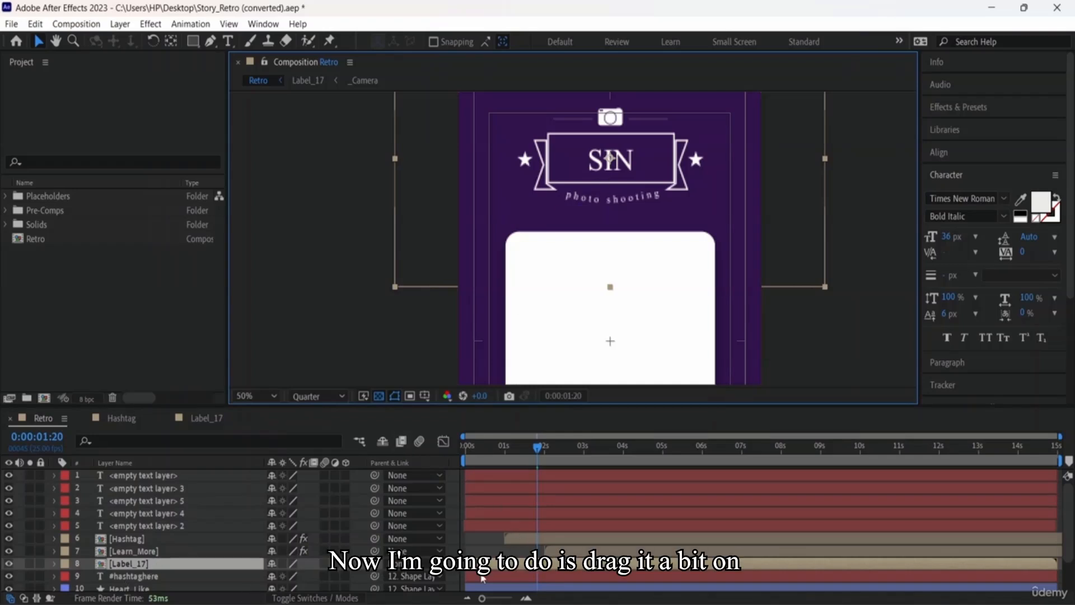
{"action": "left_click_drag", "start_coordinate": [495, 564], "coordinate": [558, 563]}
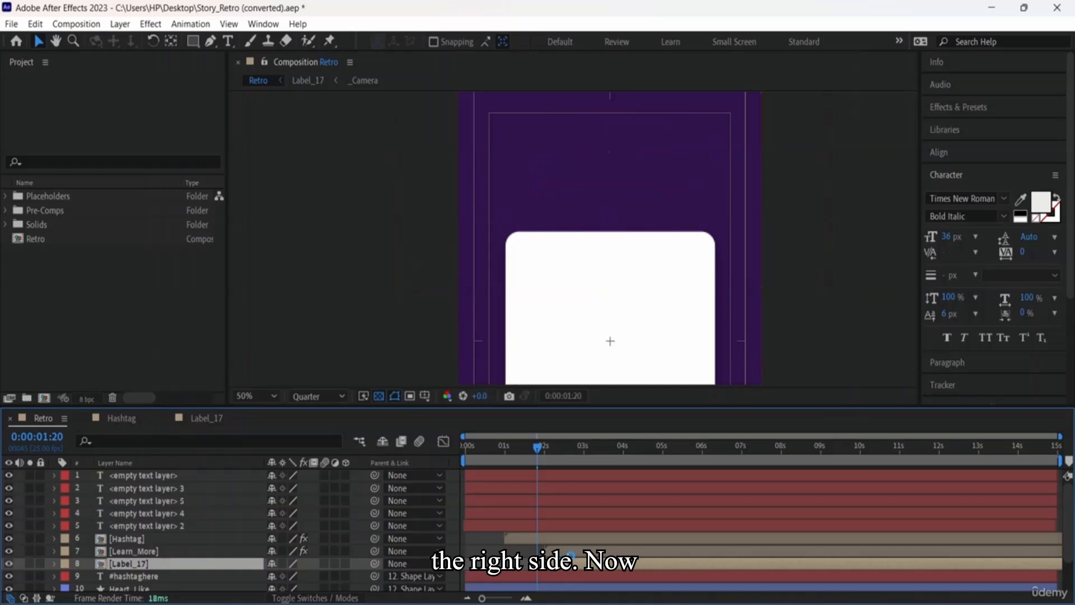
{"action": "left_click_drag", "start_coordinate": [537, 451], "coordinate": [451, 458]}
{"action": "key", "text": "space"}
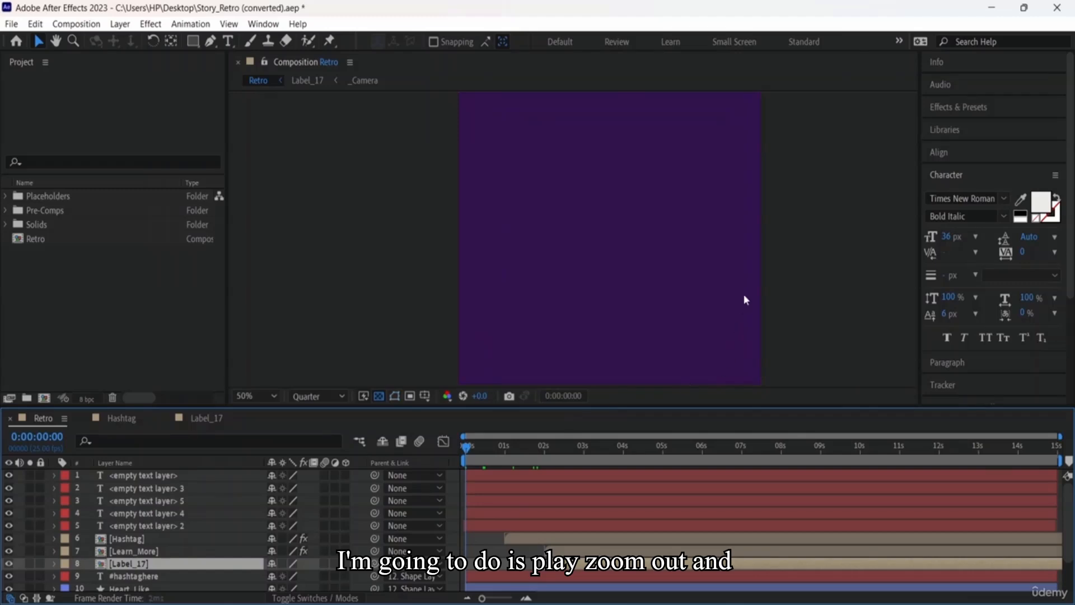
{"action": "scroll", "coordinate": [747, 298], "scroll_direction": "down", "scroll_amount": 3}
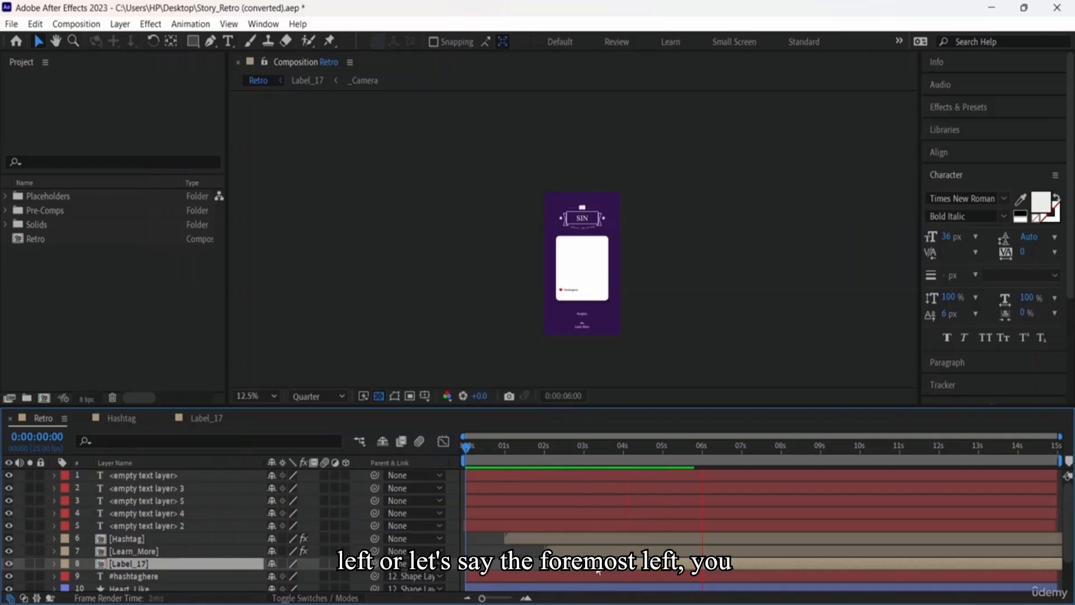
Stop the preview, shift the Label_17 layer back to the beginning of the timeline, and replay from 0:00:00:00
{"action": "key", "text": "space"}
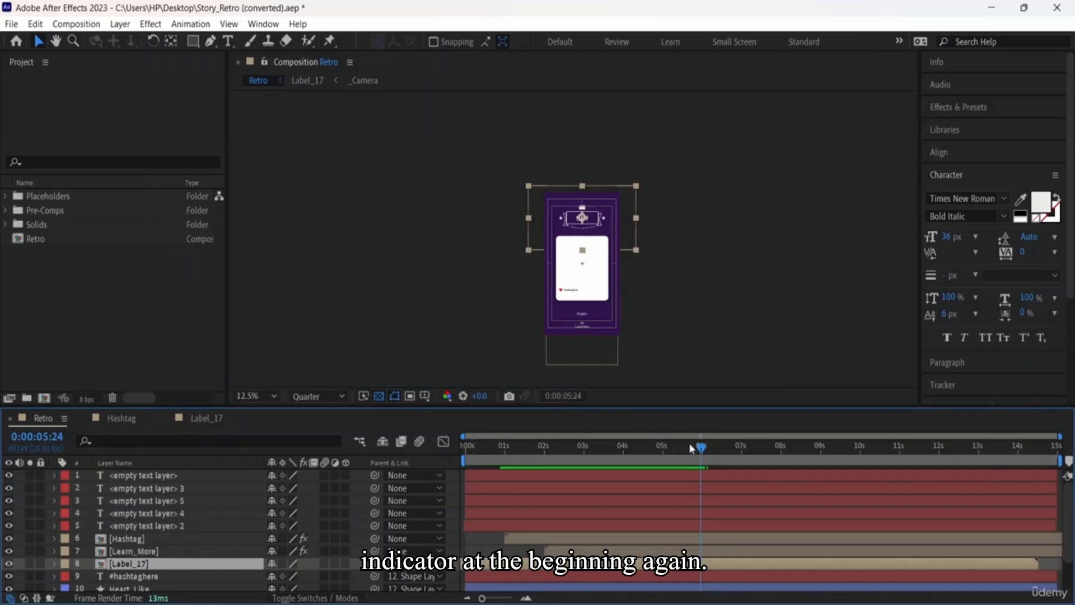
{"action": "left_click_drag", "start_coordinate": [689, 446], "coordinate": [458, 451]}
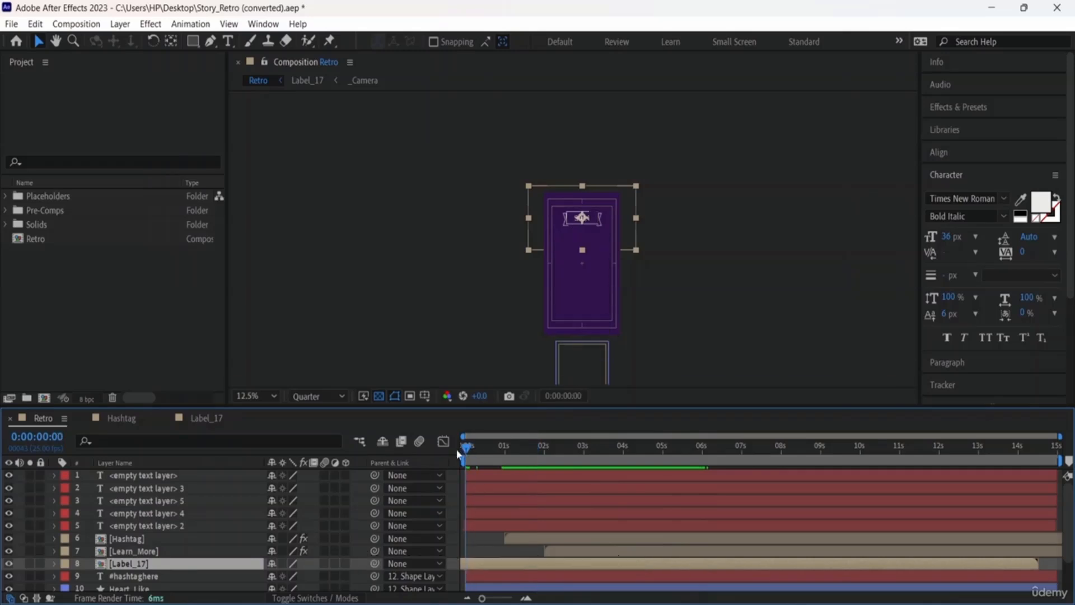
{"action": "key", "text": "space"}
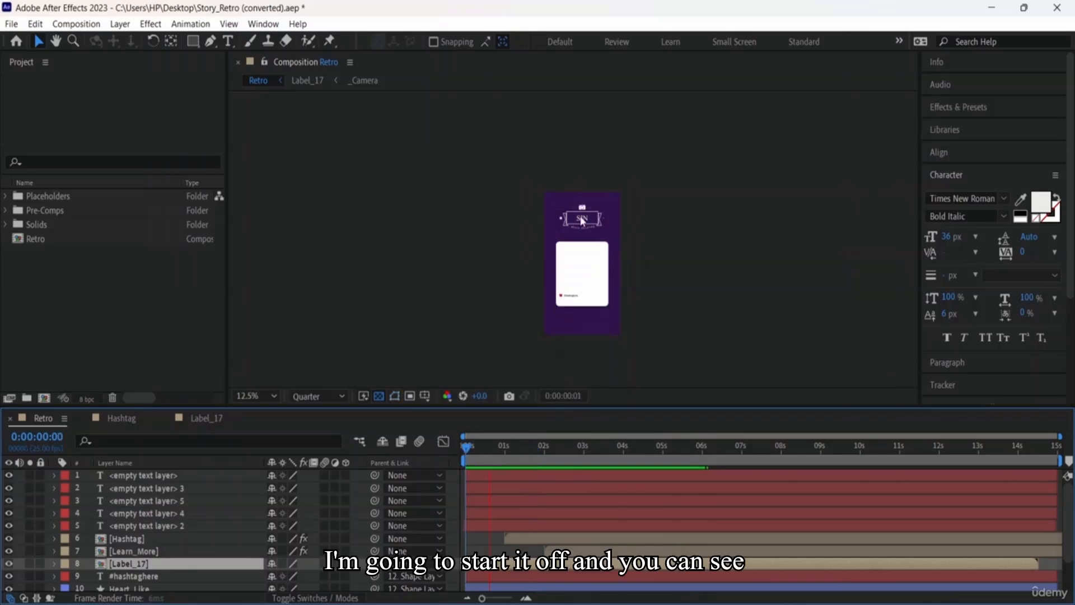